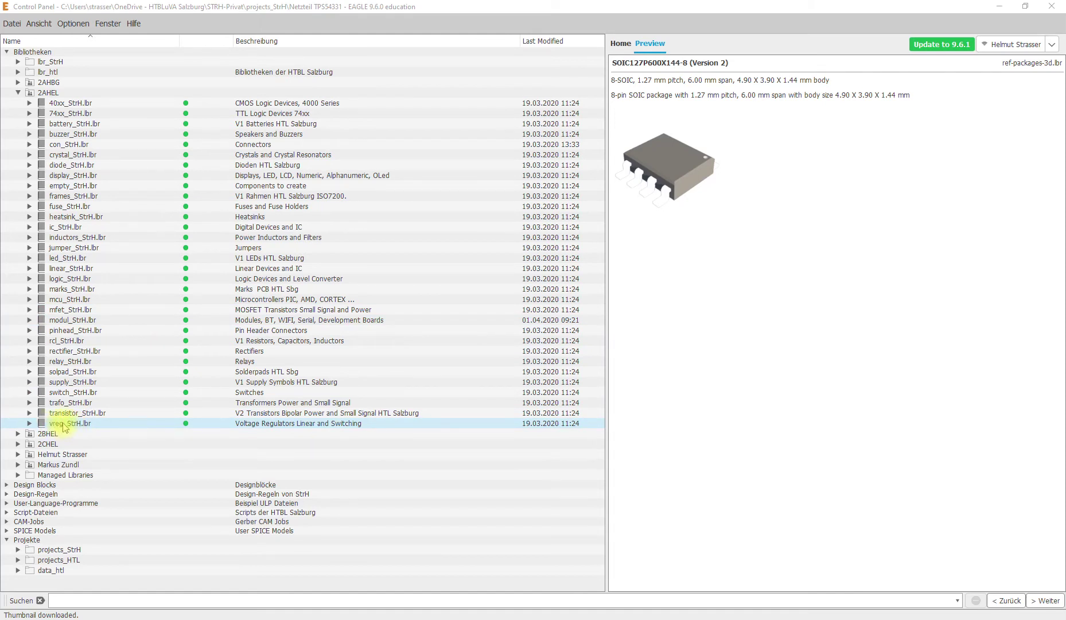
Open the vreg_StrH.lbr library from the 2AHEL folder and create a new symbol named TPS54331.
{"action": "double_click", "coordinate": [63, 424]}
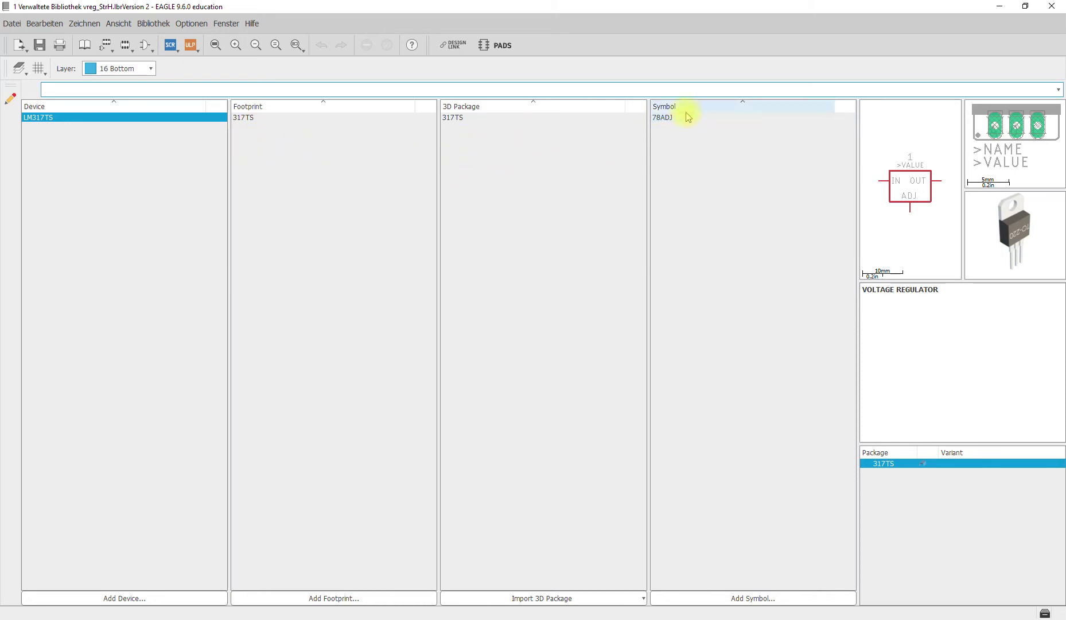
{"action": "left_click", "coordinate": [683, 138]}
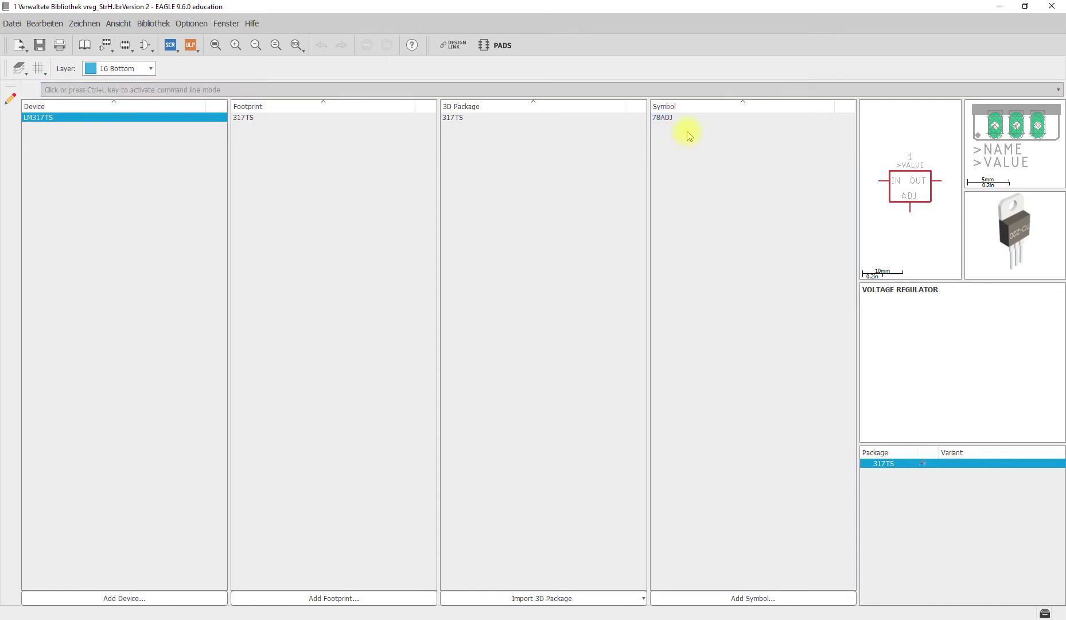
{"action": "left_click", "coordinate": [765, 600]}
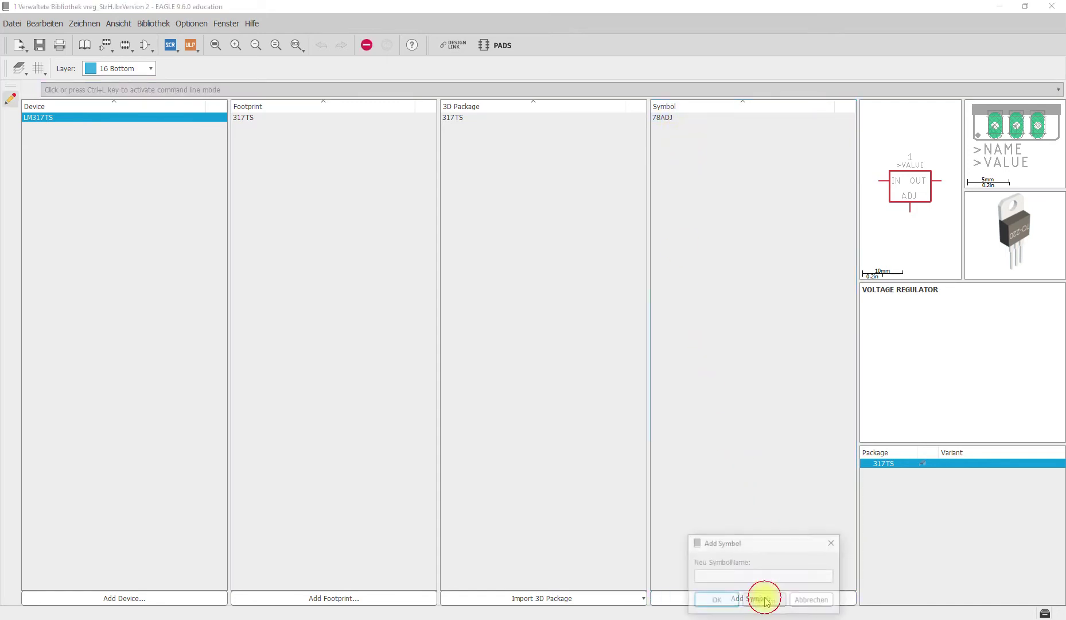
{"action": "left_click", "coordinate": [728, 581]}
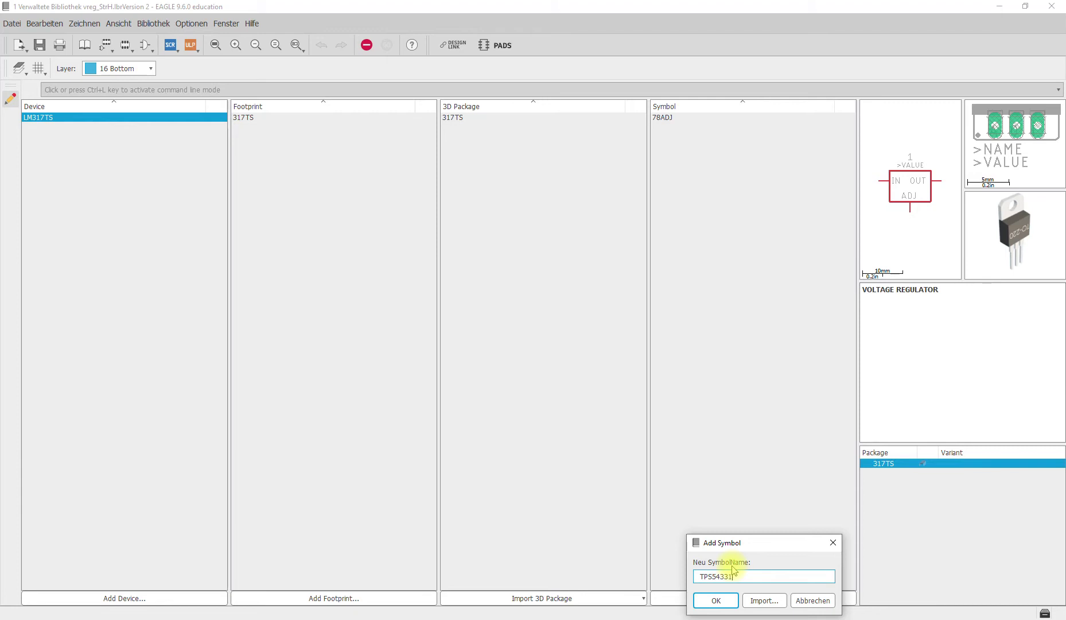
{"action": "left_click", "coordinate": [723, 606]}
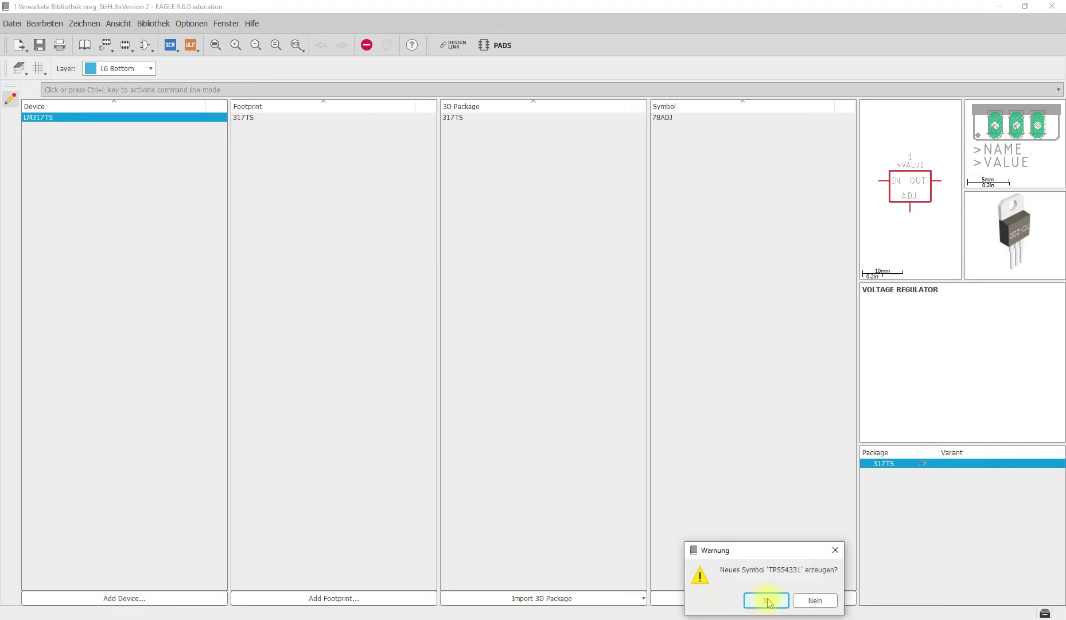
{"action": "left_click", "coordinate": [766, 600]}
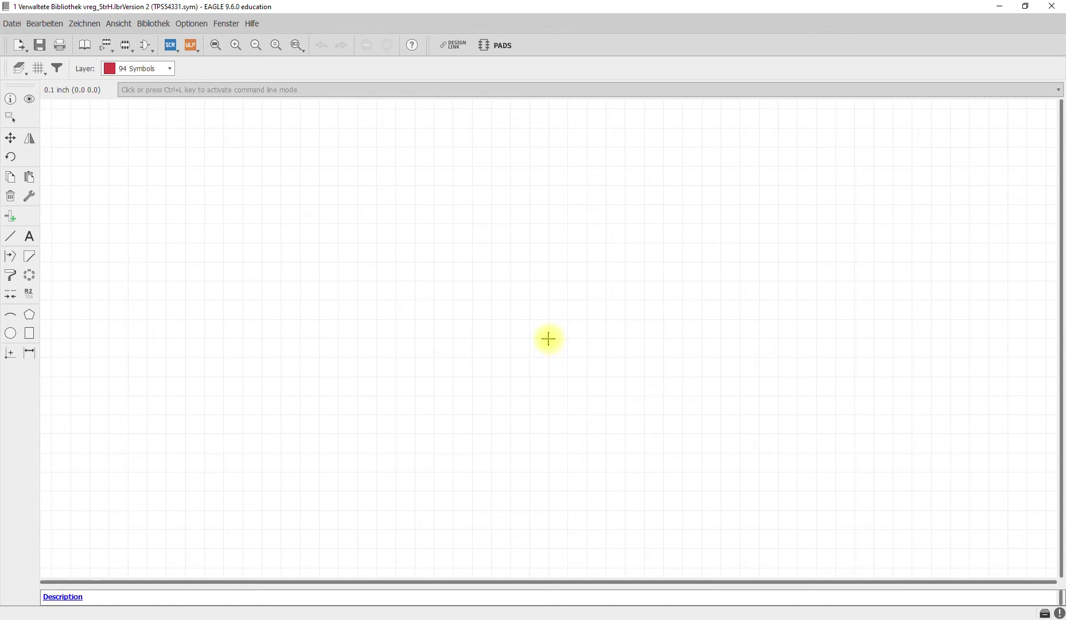
Bring in the tps54331.pdf datasheet to examine the chip's pins in the Simplified Schematic, and move it aside again.
{"action": "scroll", "coordinate": [548, 338], "scroll_direction": "up", "scroll_amount": 1}
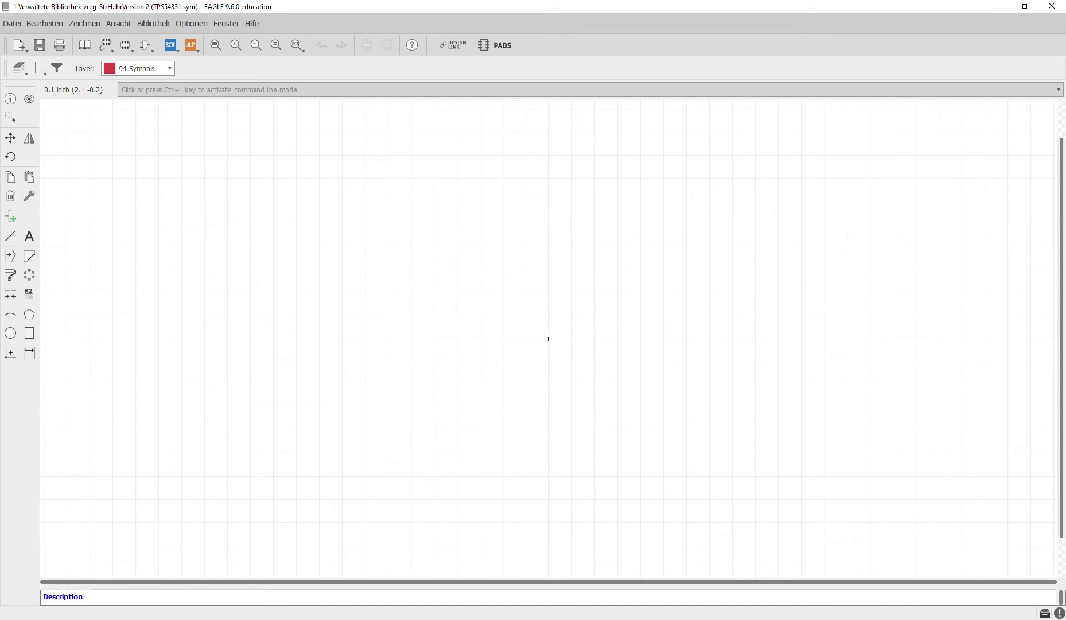
{"action": "left_click_drag", "start_coordinate": [1065, 60], "coordinate": [987, 60]}
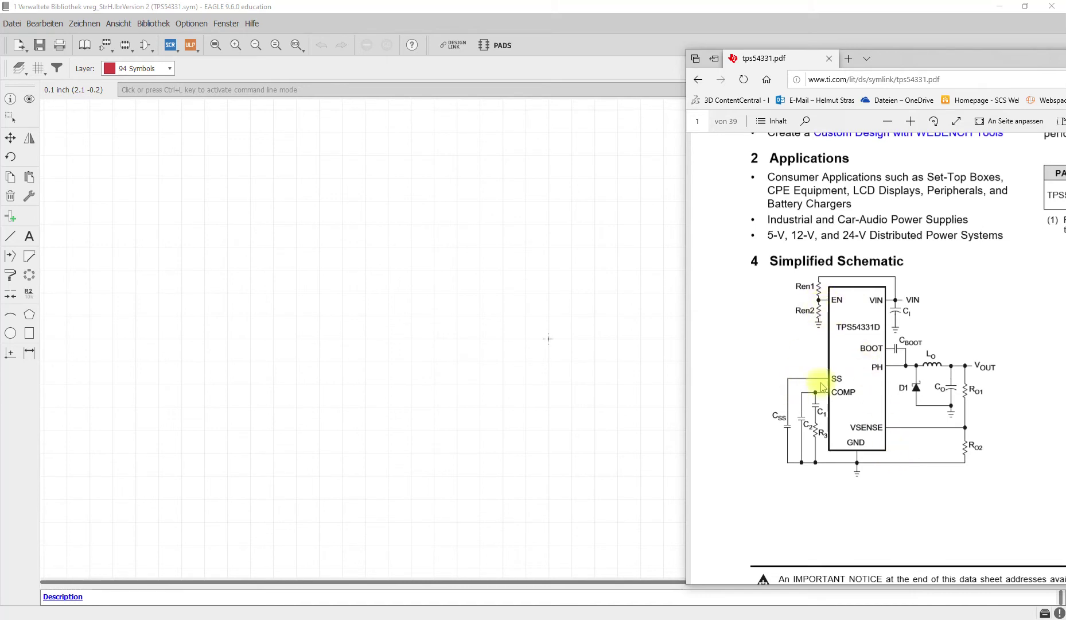
{"action": "left_click_drag", "start_coordinate": [964, 66], "coordinate": [1065, 69]}
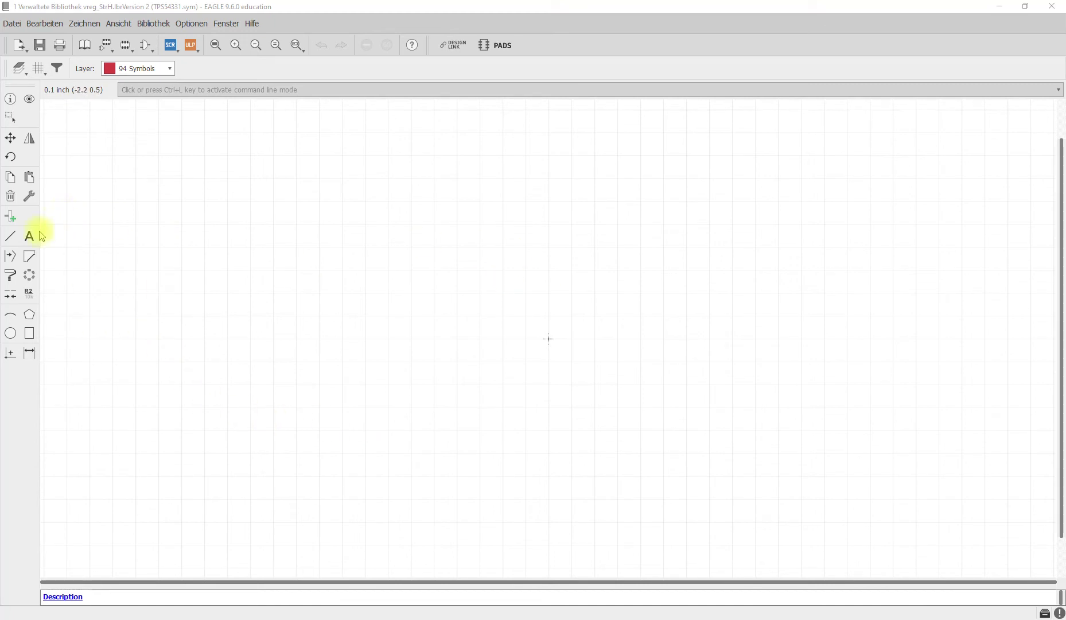
Start the Pin tool and rotate the pin in 90-degree steps through a full turn.
{"action": "left_click", "coordinate": [11, 221]}
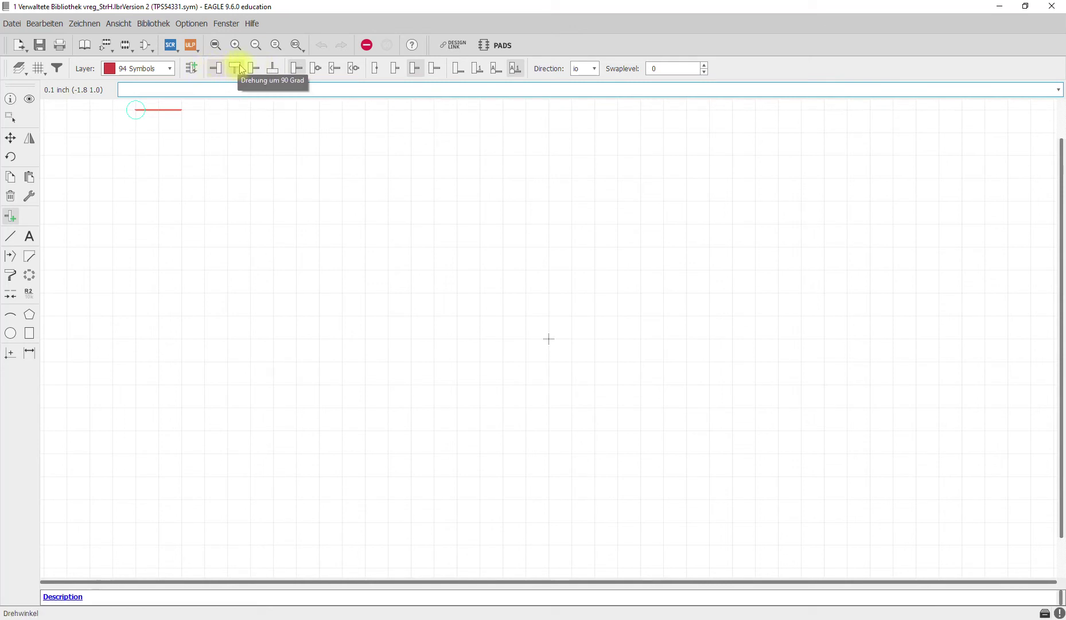
{"action": "right_click", "coordinate": [404, 264]}
{"action": "right_click", "coordinate": [406, 263]}
{"action": "right_click", "coordinate": [408, 263]}
{"action": "right_click", "coordinate": [408, 263]}
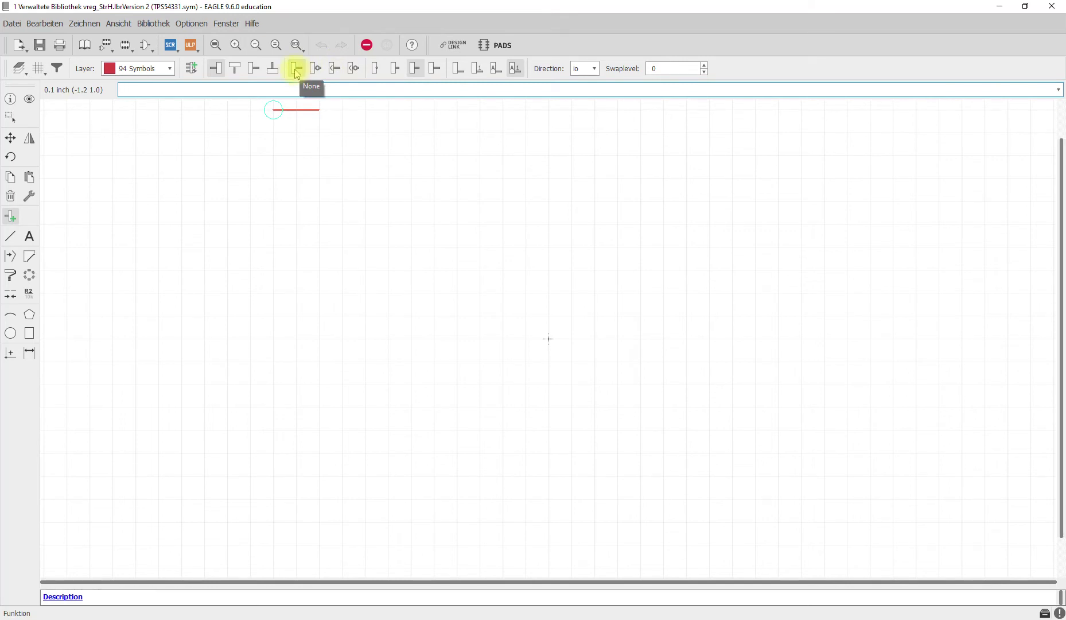
Try the point, short, medium and long pin lengths on the unplaced pin.
{"action": "left_click", "coordinate": [380, 77]}
{"action": "left_click", "coordinate": [396, 71]}
{"action": "left_click", "coordinate": [377, 69]}
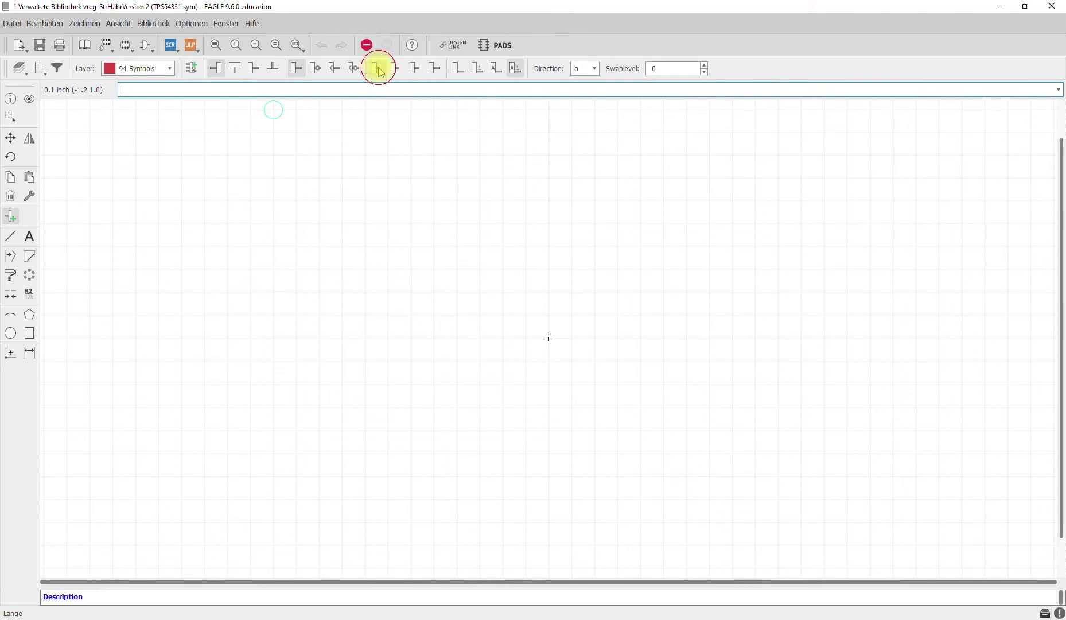
{"action": "left_click", "coordinate": [395, 71]}
{"action": "left_click", "coordinate": [414, 69]}
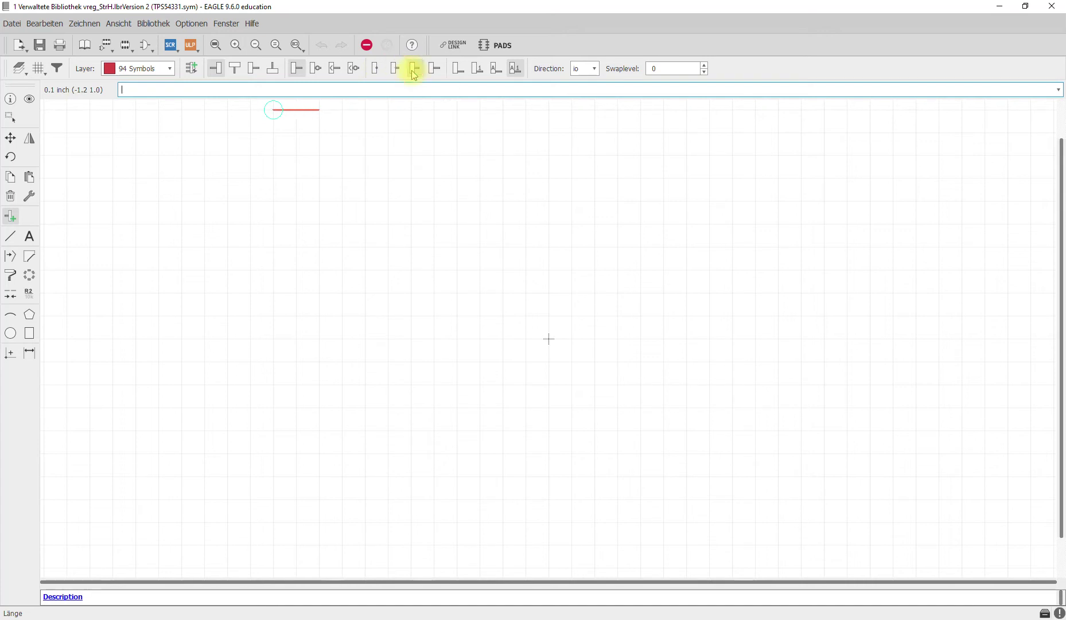
{"action": "left_click", "coordinate": [433, 70]}
{"action": "left_click", "coordinate": [417, 70]}
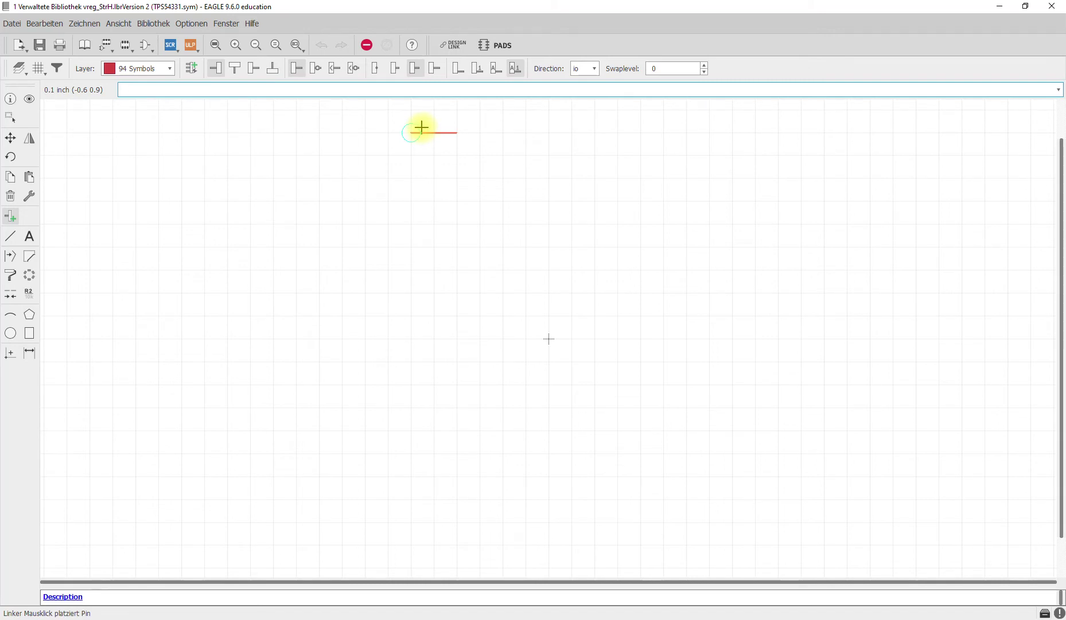
Set the new pins to short length, with both pin and pad names displayed and direction io.
{"action": "left_click", "coordinate": [395, 69]}
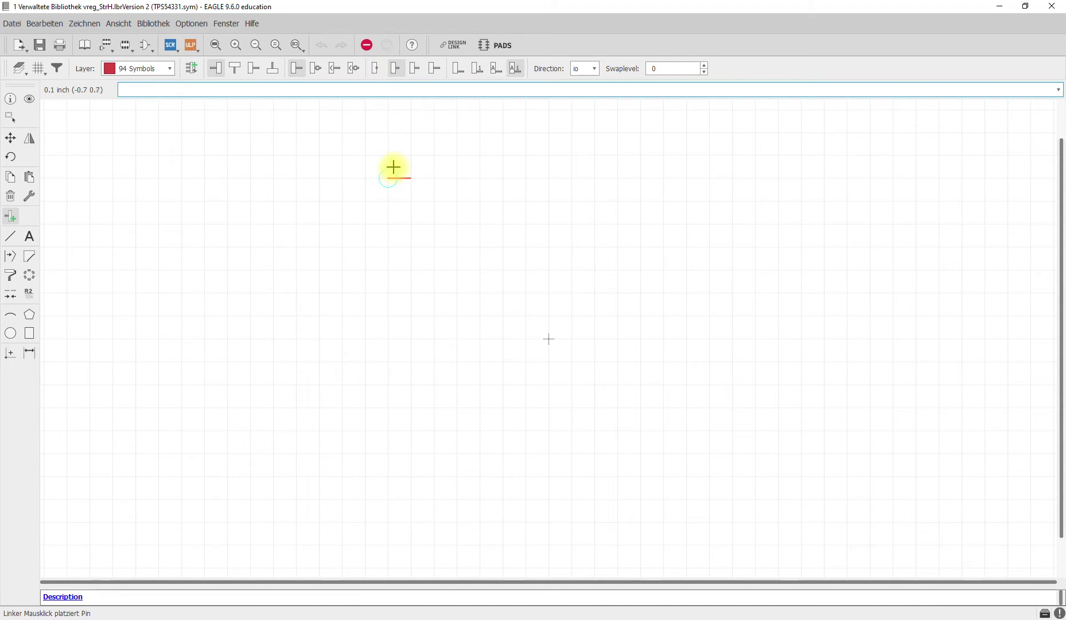
{"action": "left_click", "coordinate": [415, 69]}
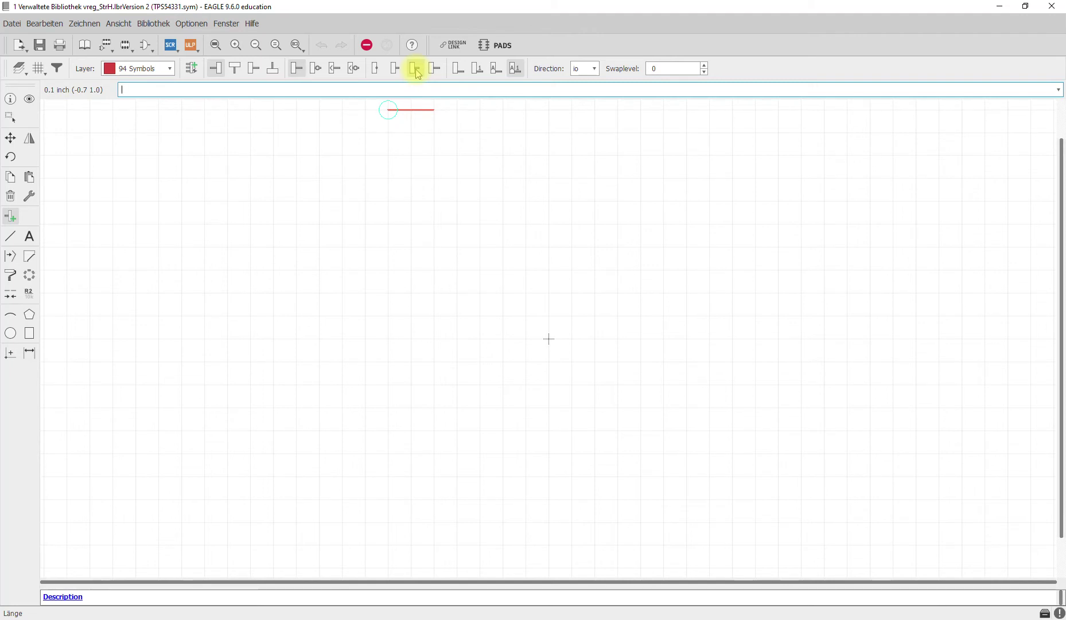
{"action": "left_click", "coordinate": [401, 71]}
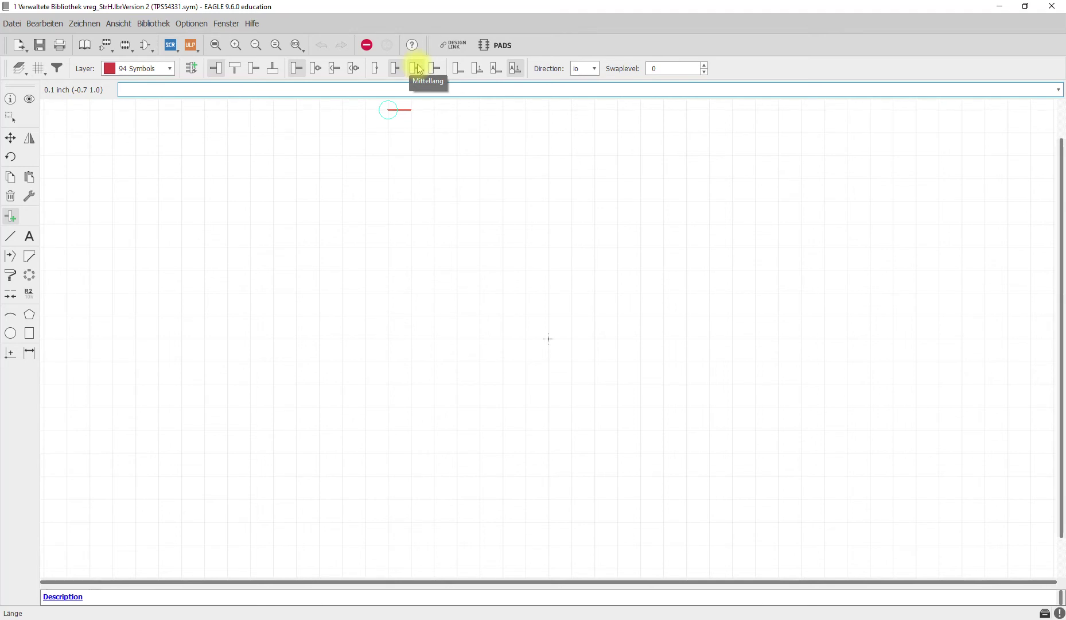
{"action": "left_click", "coordinate": [418, 68]}
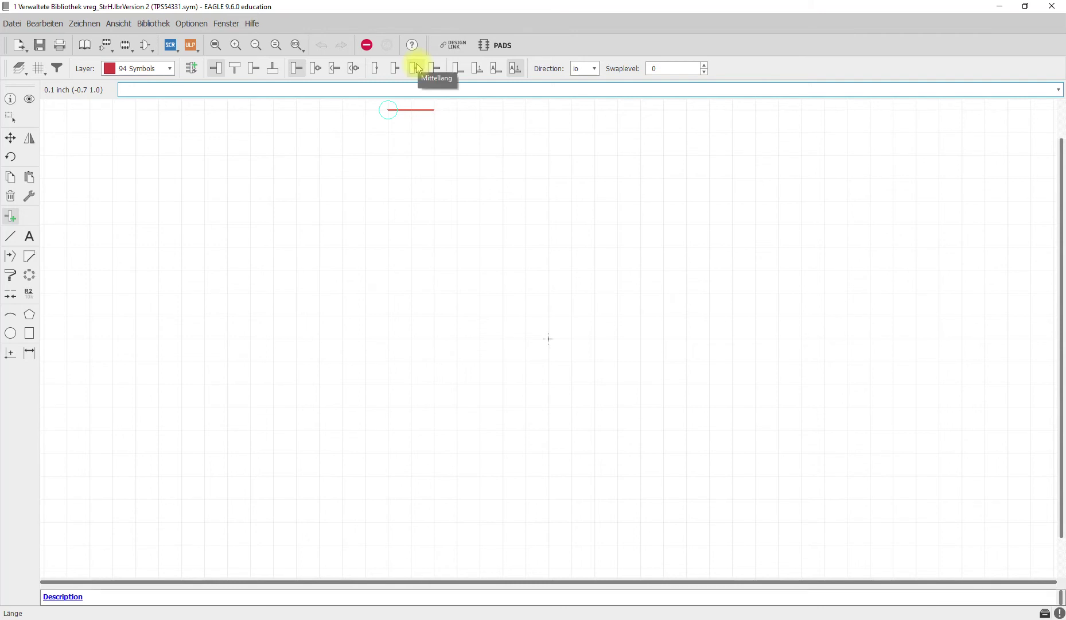
{"action": "left_click", "coordinate": [394, 68]}
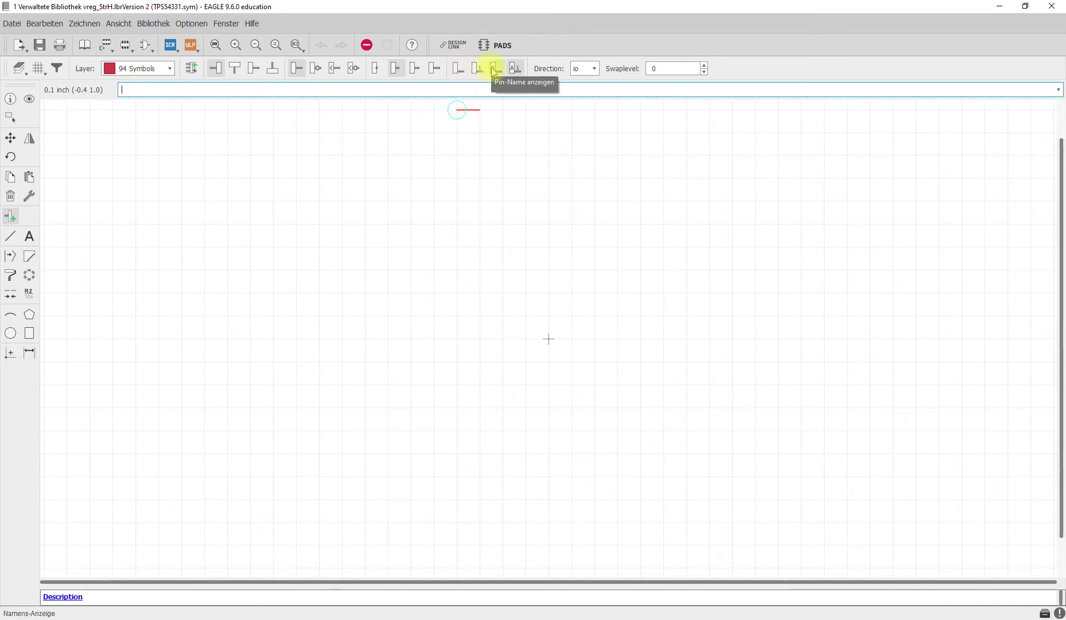
{"action": "left_click", "coordinate": [519, 73]}
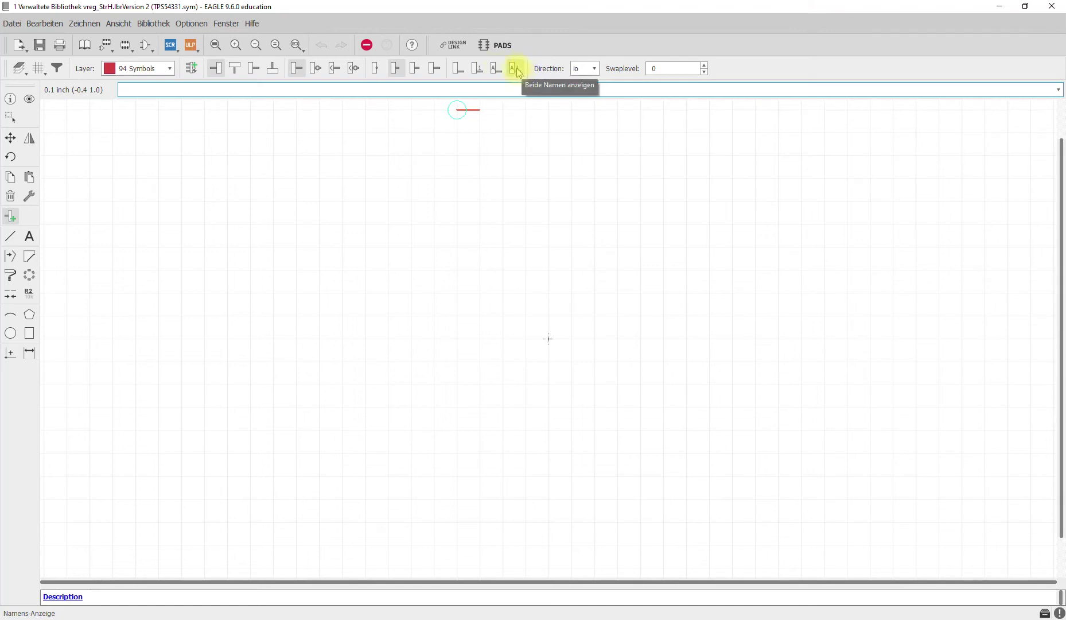
{"action": "left_click", "coordinate": [595, 69]}
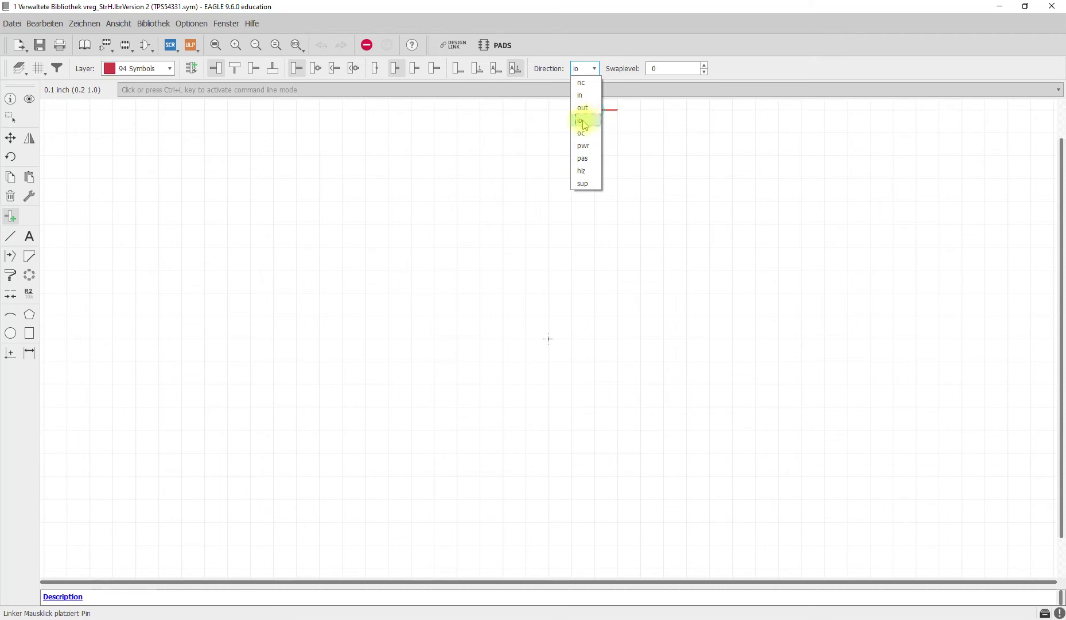
{"action": "left_click", "coordinate": [583, 120]}
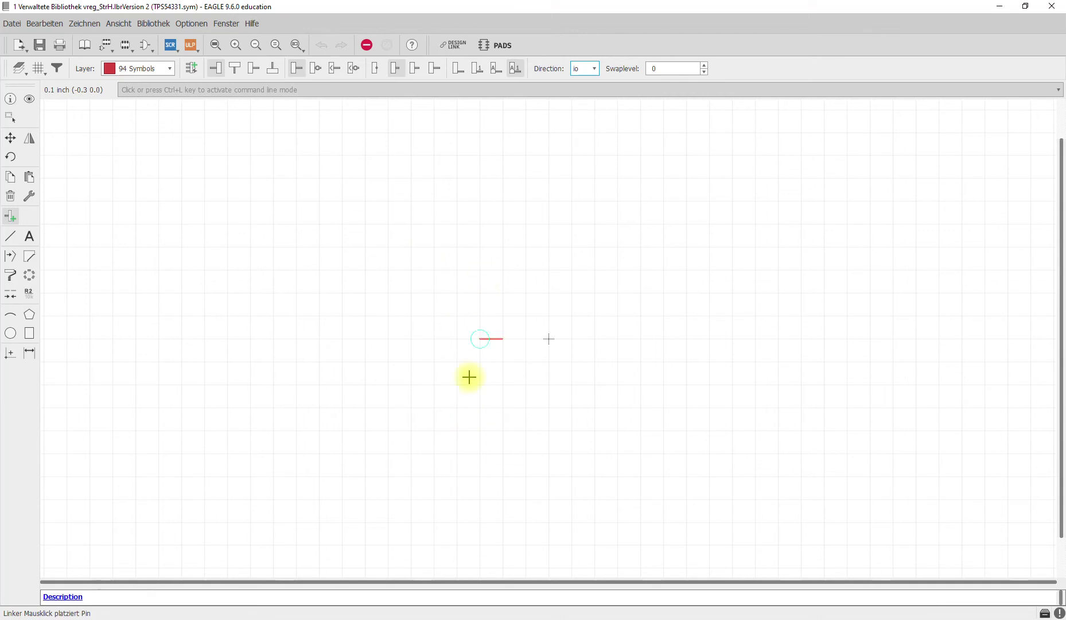
Place five pins in a column at x -0.5 inch, spaced 0.2 inch apart from y 0.3 down to -0.5.
{"action": "left_click", "coordinate": [436, 269]}
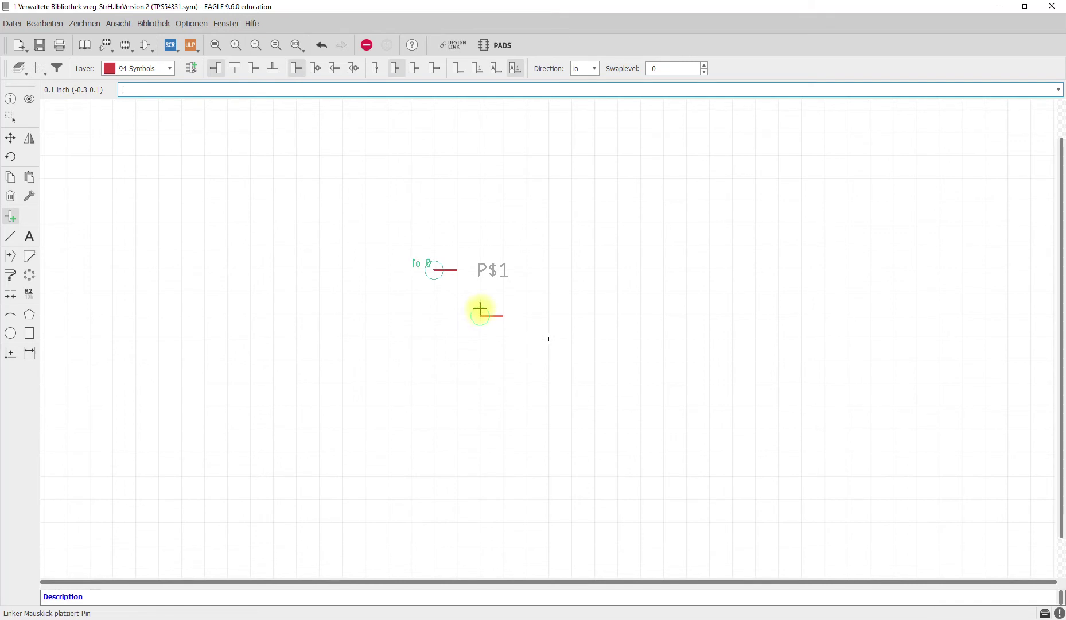
{"action": "left_click", "coordinate": [439, 314]}
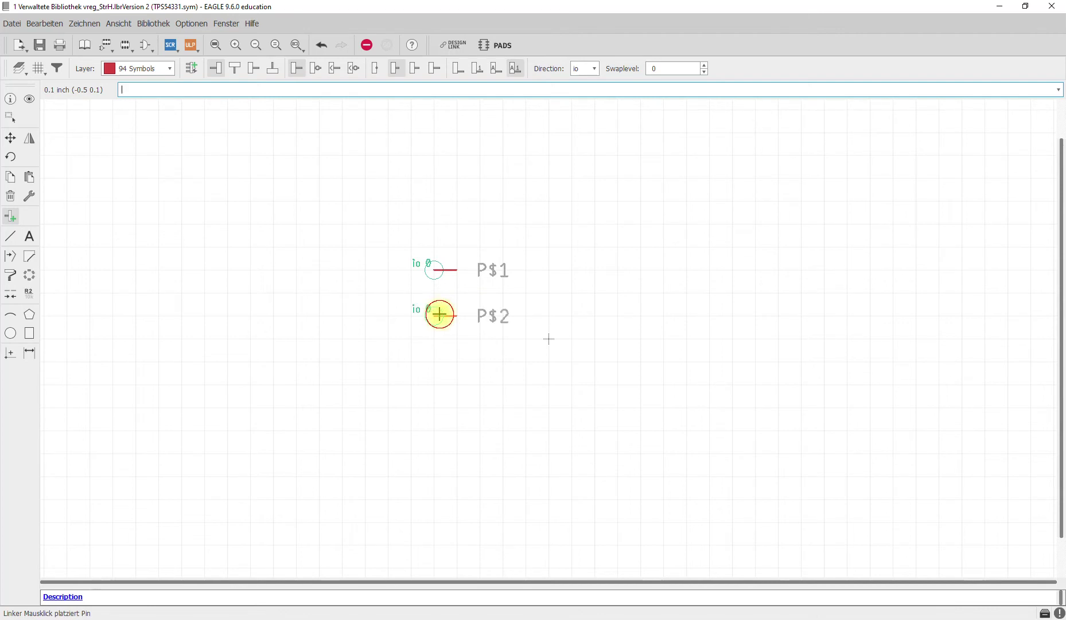
{"action": "left_click", "coordinate": [434, 367]}
{"action": "left_click", "coordinate": [433, 417]}
{"action": "left_click", "coordinate": [434, 454]}
Rotate the pin 180 degrees and place three pins at x 0.5 inch, at y 0.3, 0.0 and -0.5.
{"action": "right_click", "coordinate": [611, 435]}
{"action": "right_click", "coordinate": [614, 425]}
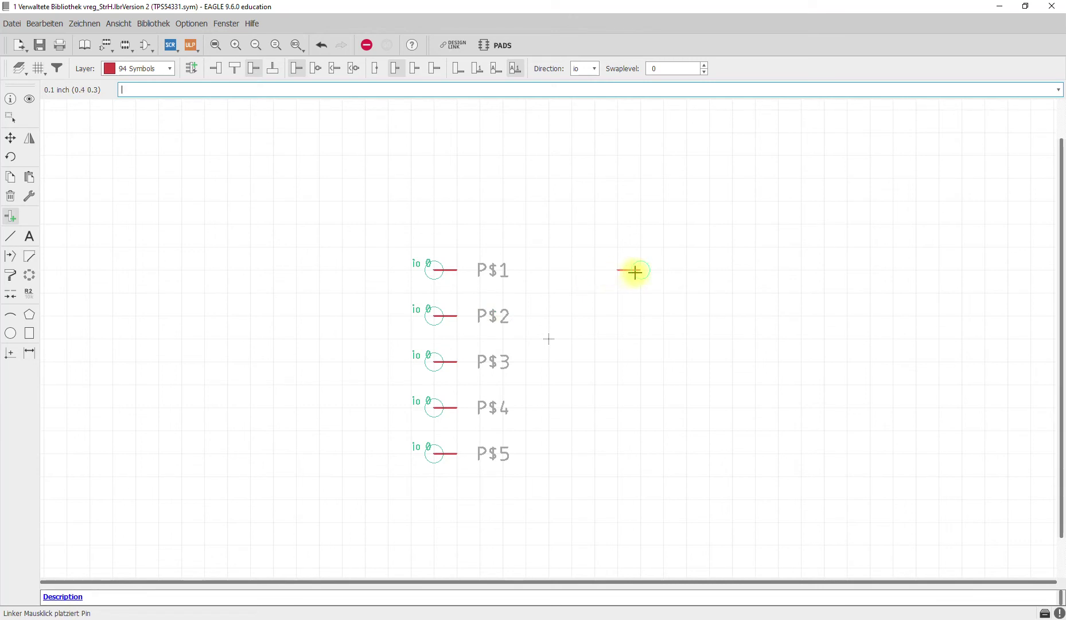
{"action": "left_click", "coordinate": [663, 271]}
{"action": "left_click", "coordinate": [659, 338]}
{"action": "left_click", "coordinate": [659, 451]}
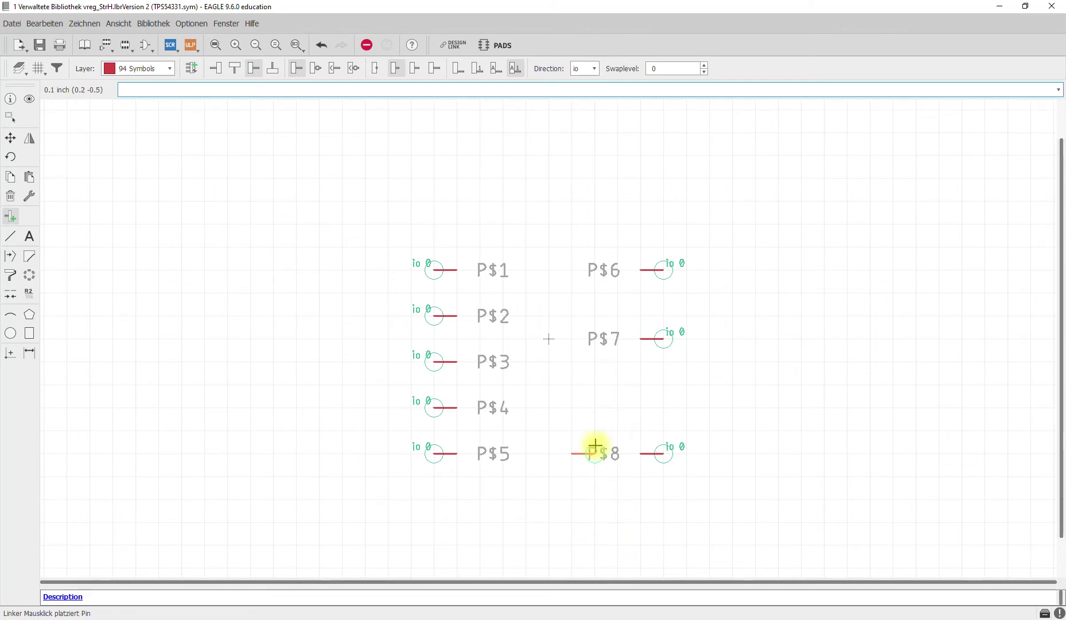
{"action": "left_click", "coordinate": [367, 45]}
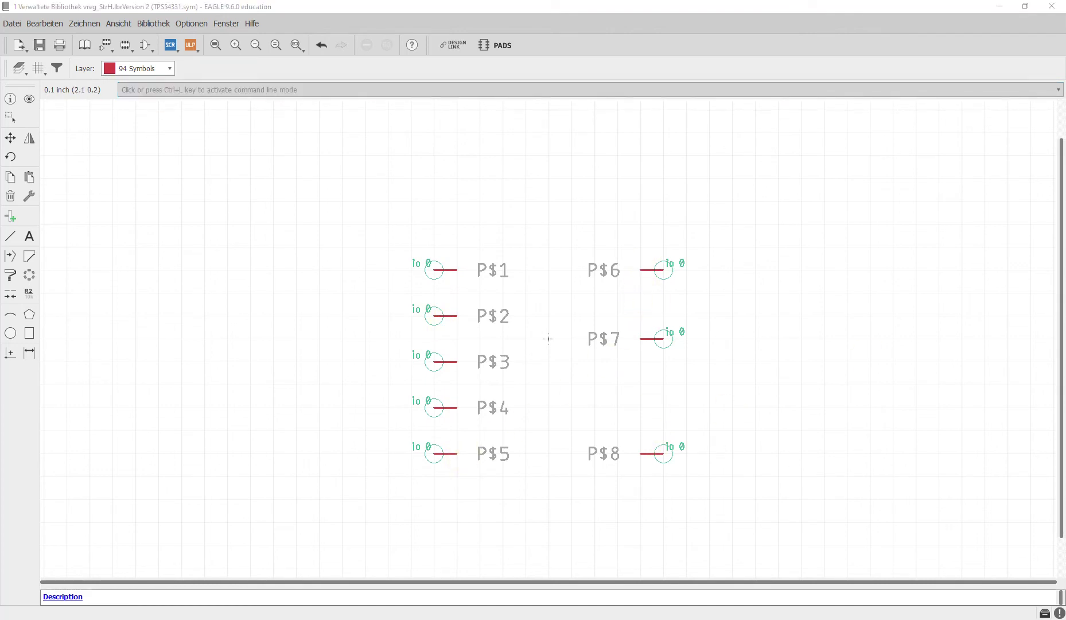
Consult the Simplified Schematic in the tps54331.pdf datasheet and name the symbol's upper-left pin VIN.
{"action": "left_click", "coordinate": [944, 358]}
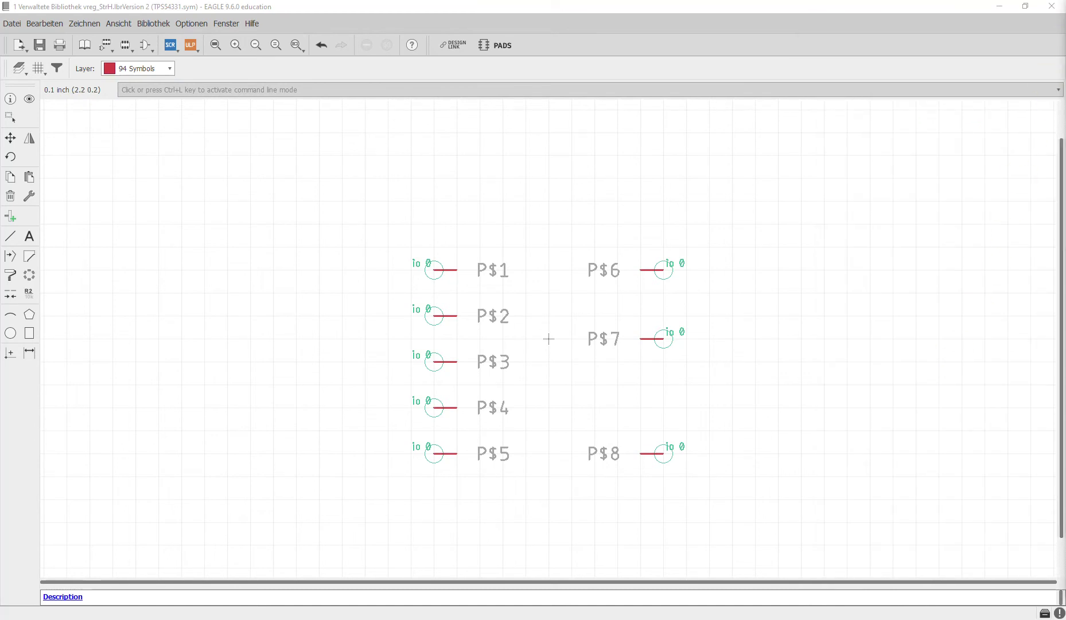
{"action": "key", "text": "alt+Tab"}
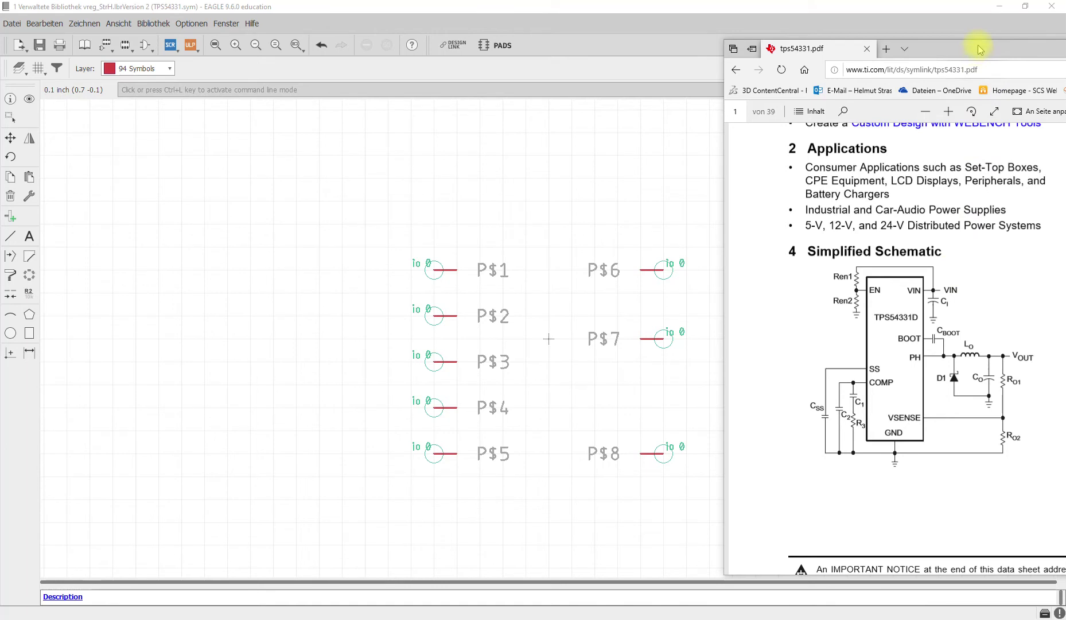
{"action": "left_click_drag", "start_coordinate": [994, 48], "coordinate": [1020, 51]}
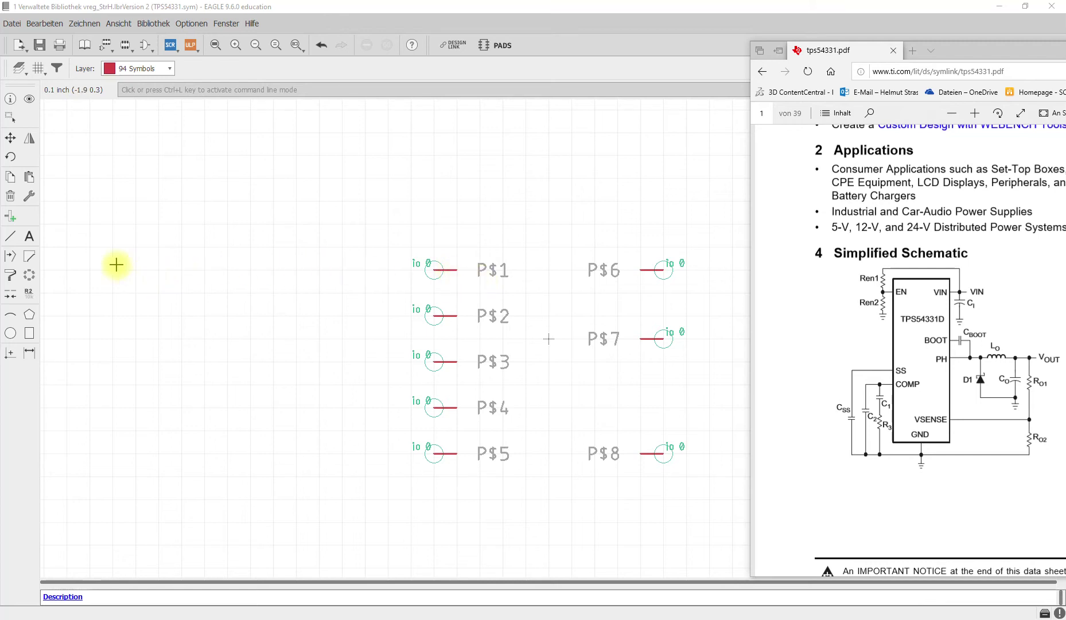
{"action": "left_click", "coordinate": [28, 295]}
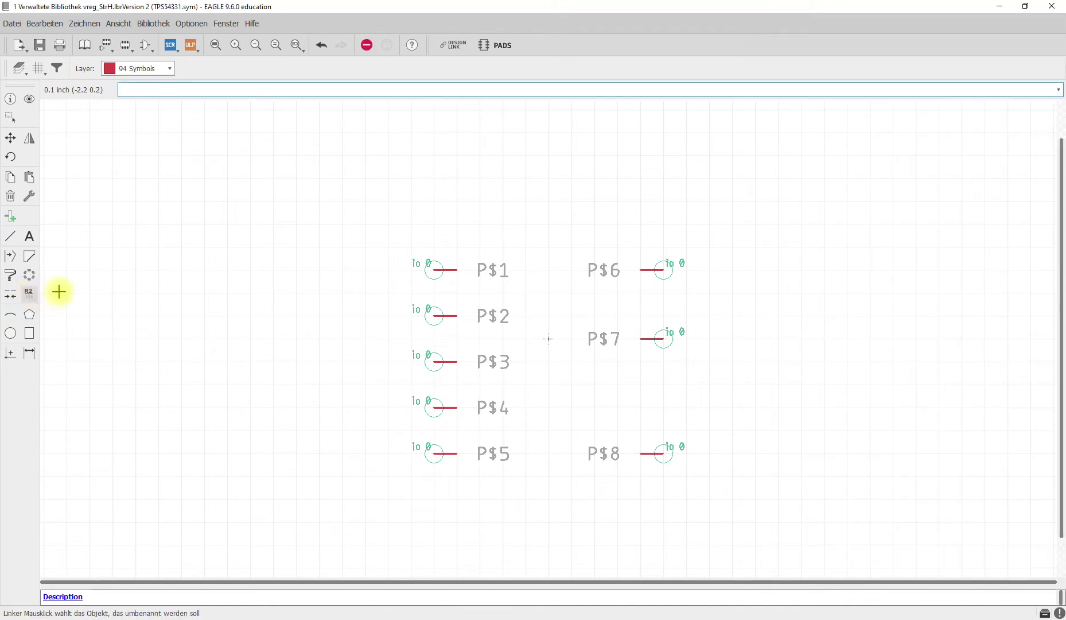
{"action": "left_click", "coordinate": [429, 269]}
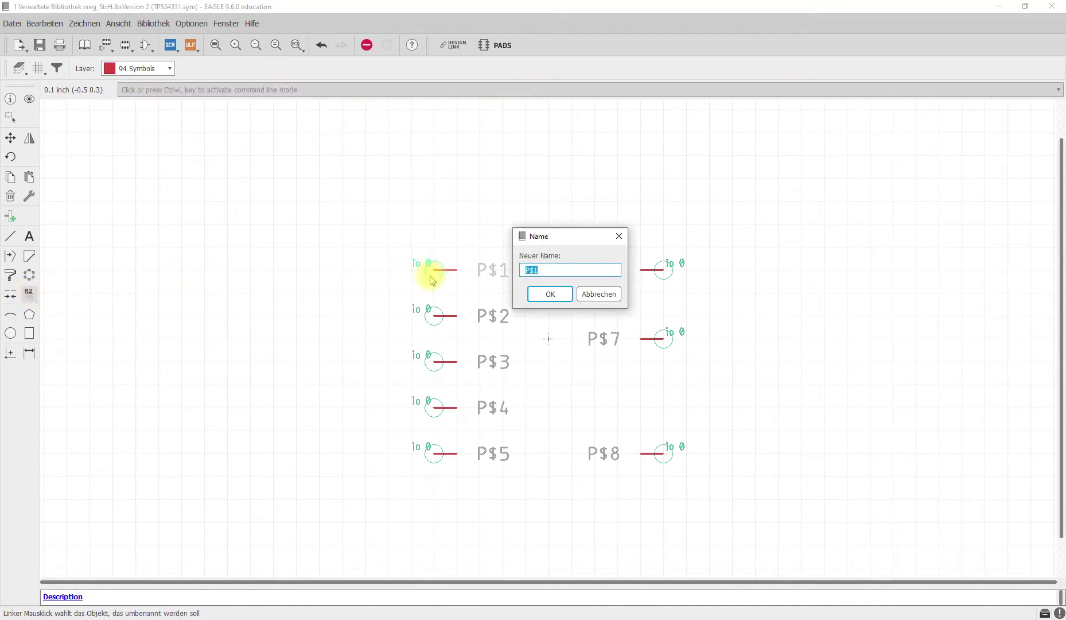
{"action": "type", "text": "VIN"}
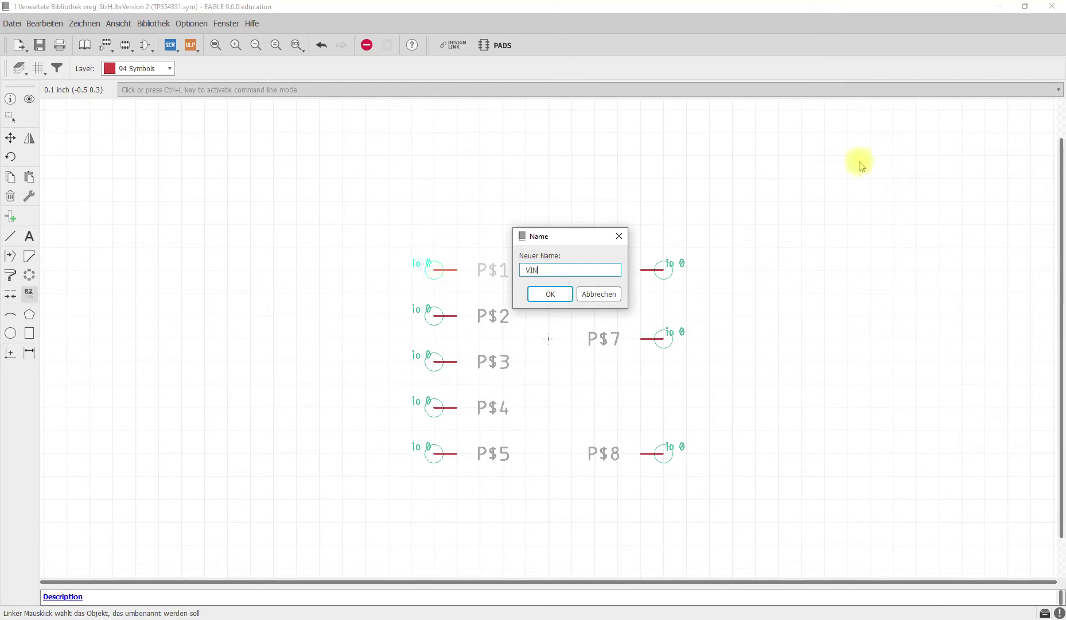
{"action": "key", "text": "Return"}
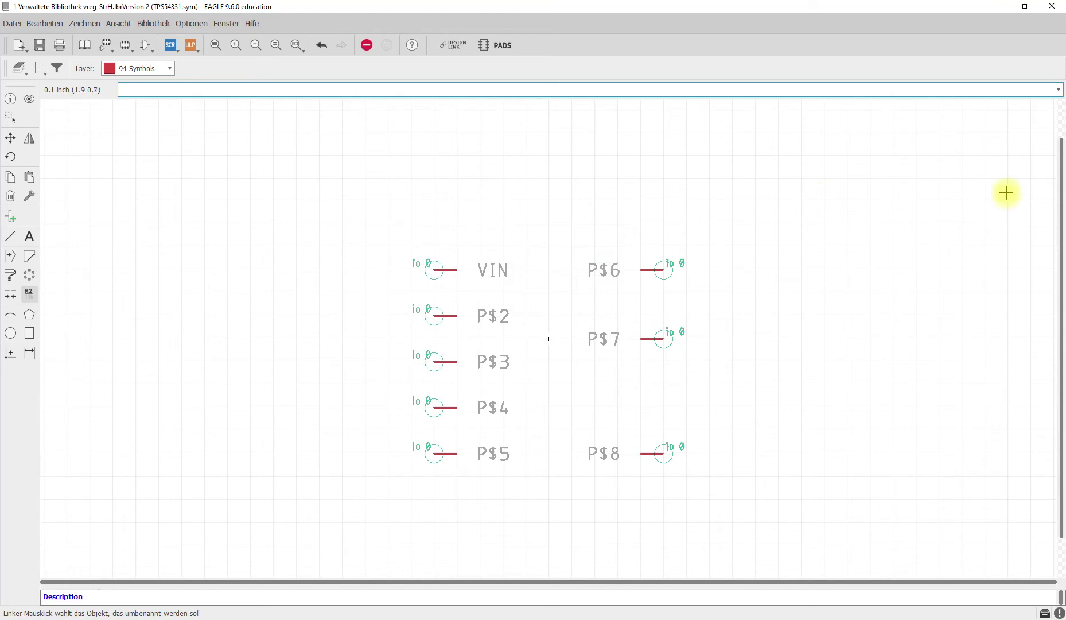
Check the Simplified Schematic in the tps54331.pdf datasheet and name the pin below VIN EN.
{"action": "key", "text": "alt+Tab"}
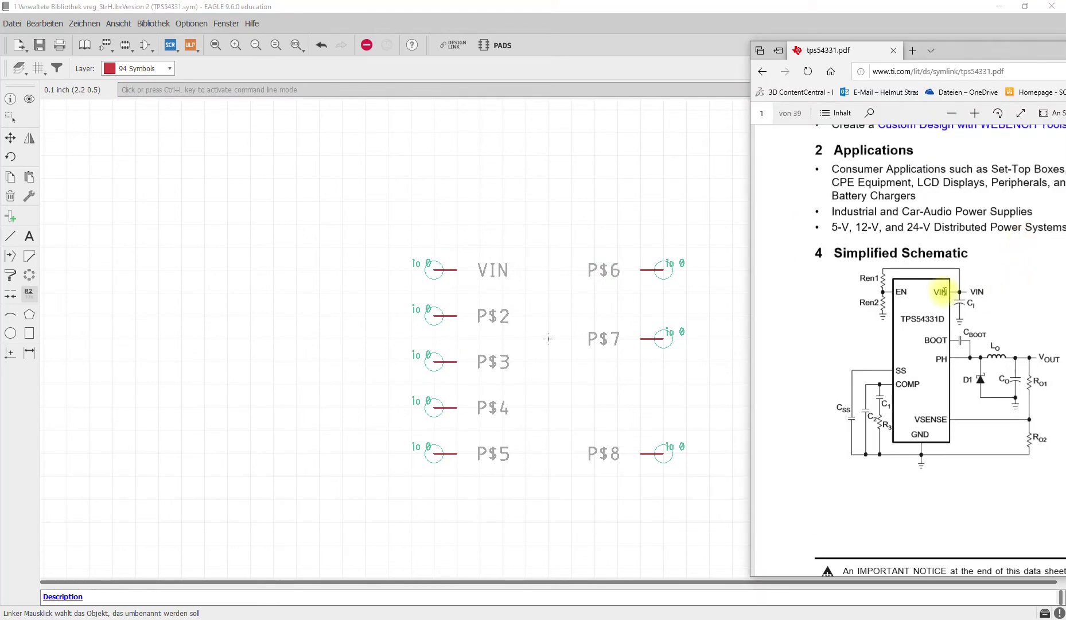
{"action": "left_click_drag", "start_coordinate": [934, 291], "coordinate": [947, 291]}
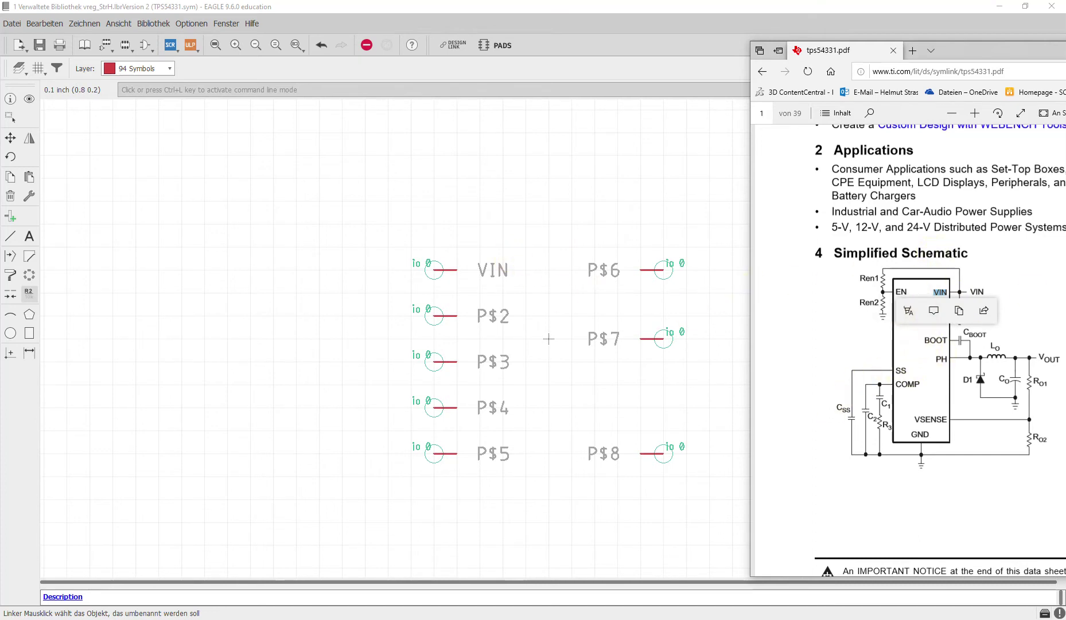
{"action": "left_click", "coordinate": [548, 339]}
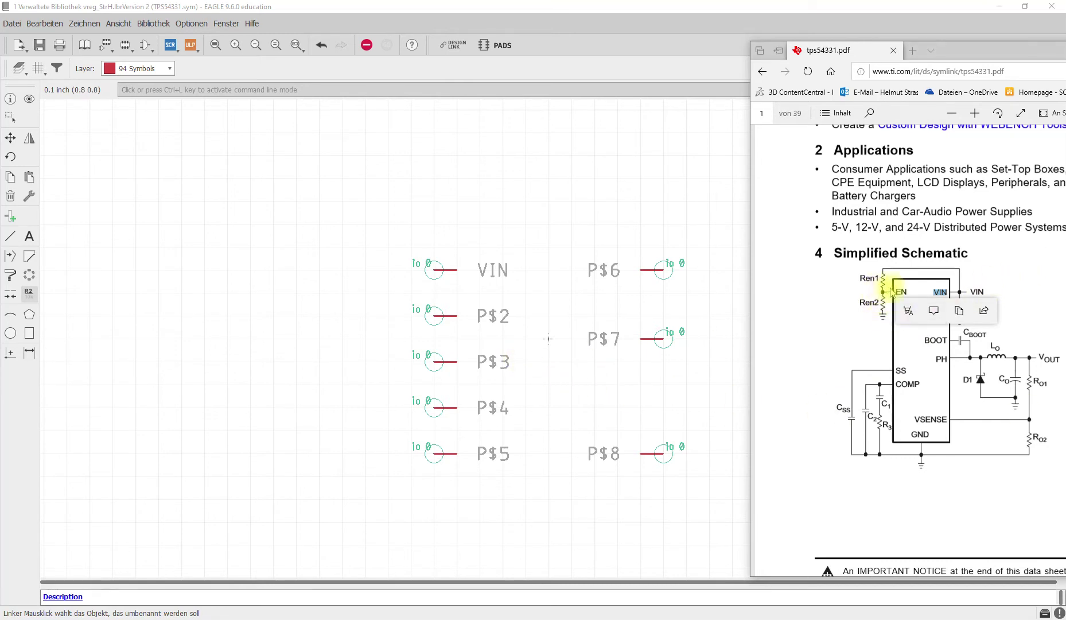
{"action": "left_click", "coordinate": [434, 316]}
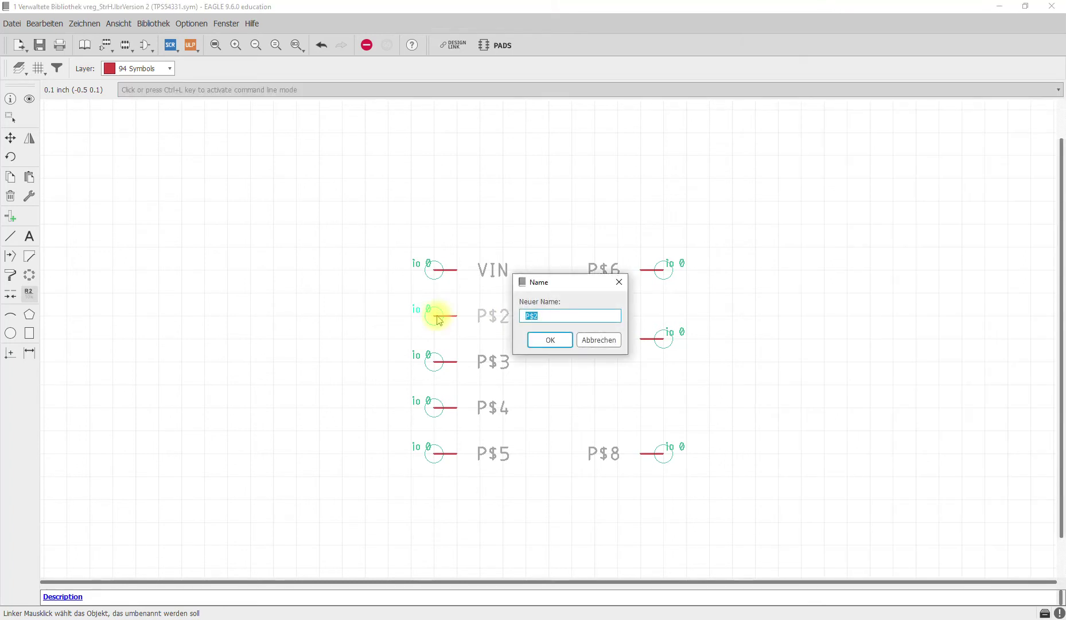
{"action": "type", "text": "EN"}
{"action": "left_click", "coordinate": [548, 340]}
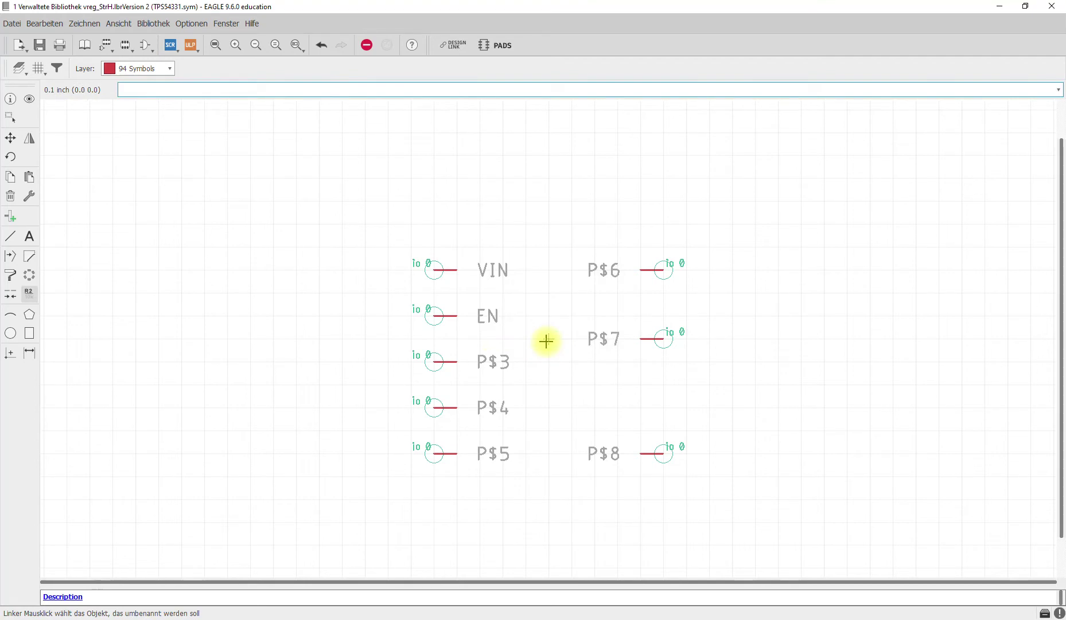
Name the remaining three pins in the VIN column SS, COMP and GND from top to bottom, following the datasheet schematic.
{"action": "key", "text": "alt+Tab"}
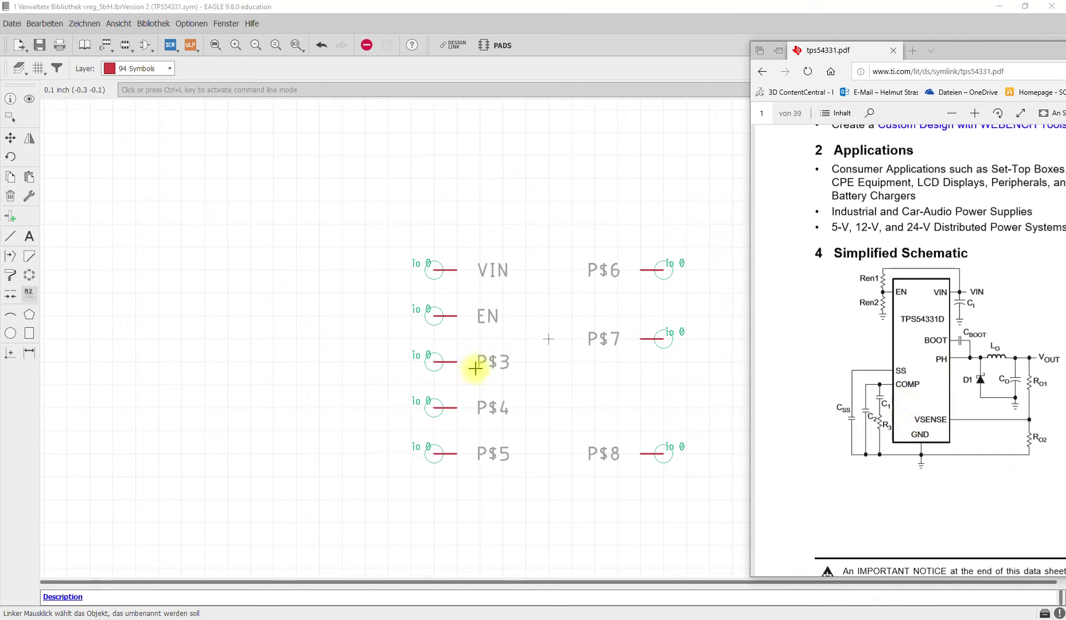
{"action": "left_click", "coordinate": [432, 360]}
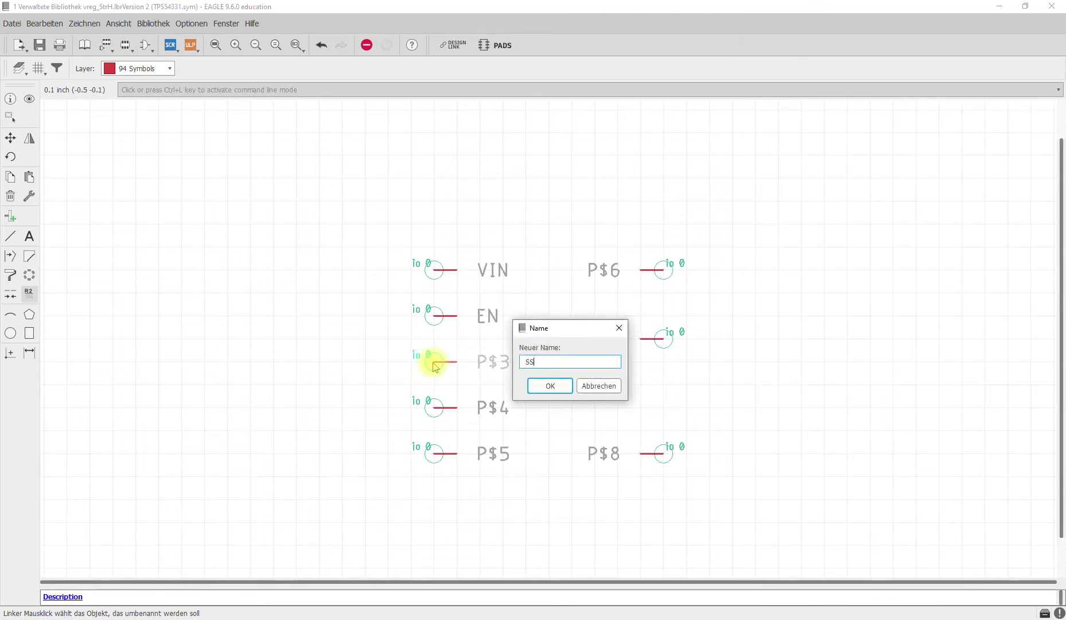
{"action": "left_click", "coordinate": [547, 386]}
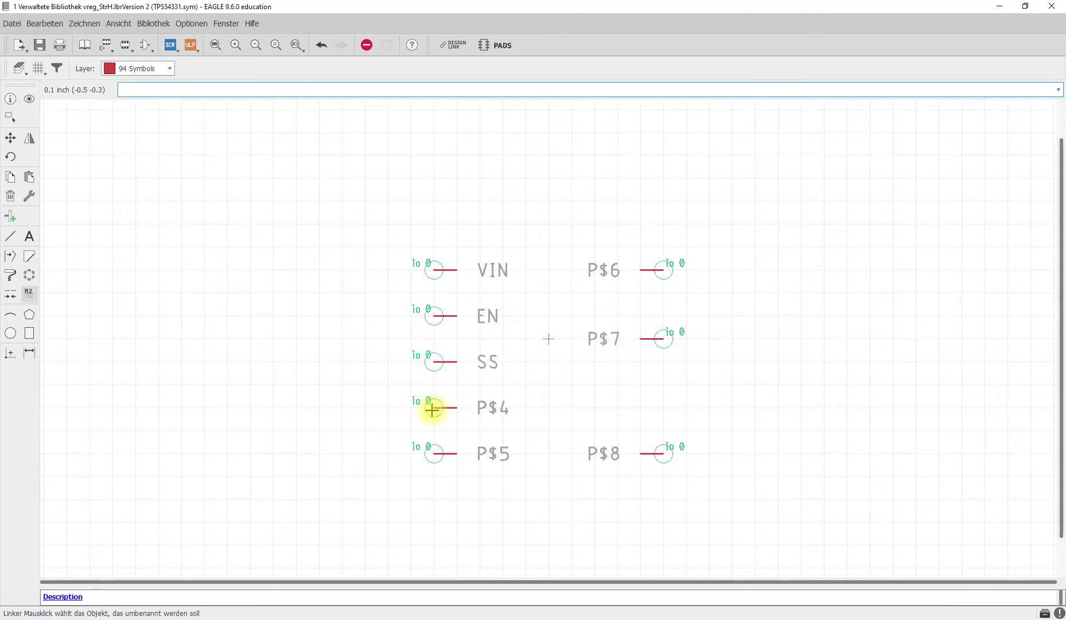
{"action": "left_click", "coordinate": [442, 407]}
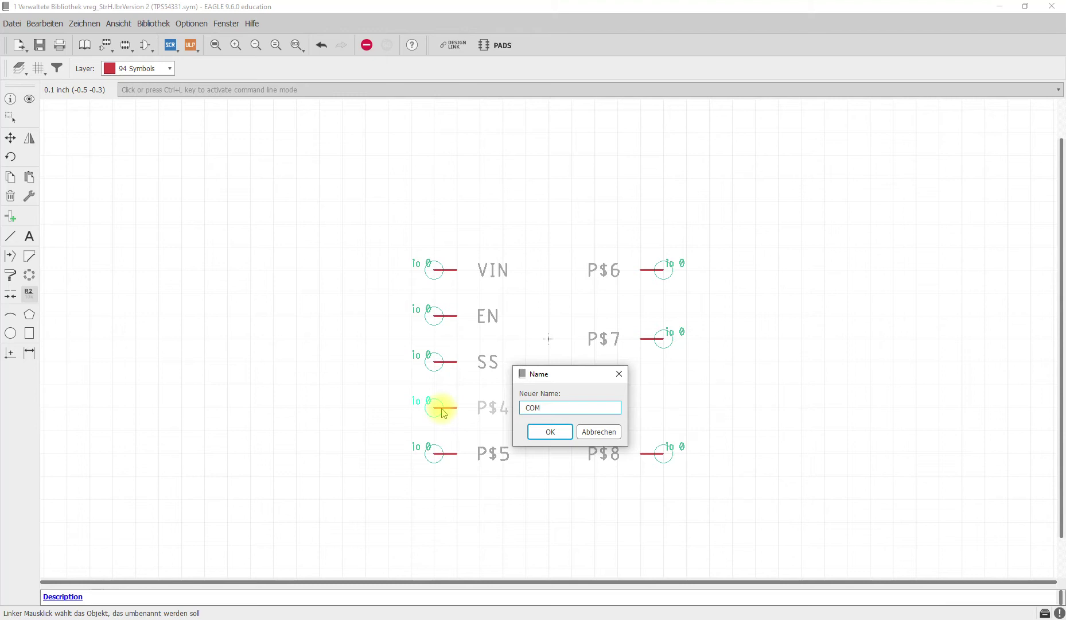
{"action": "left_click", "coordinate": [541, 431]}
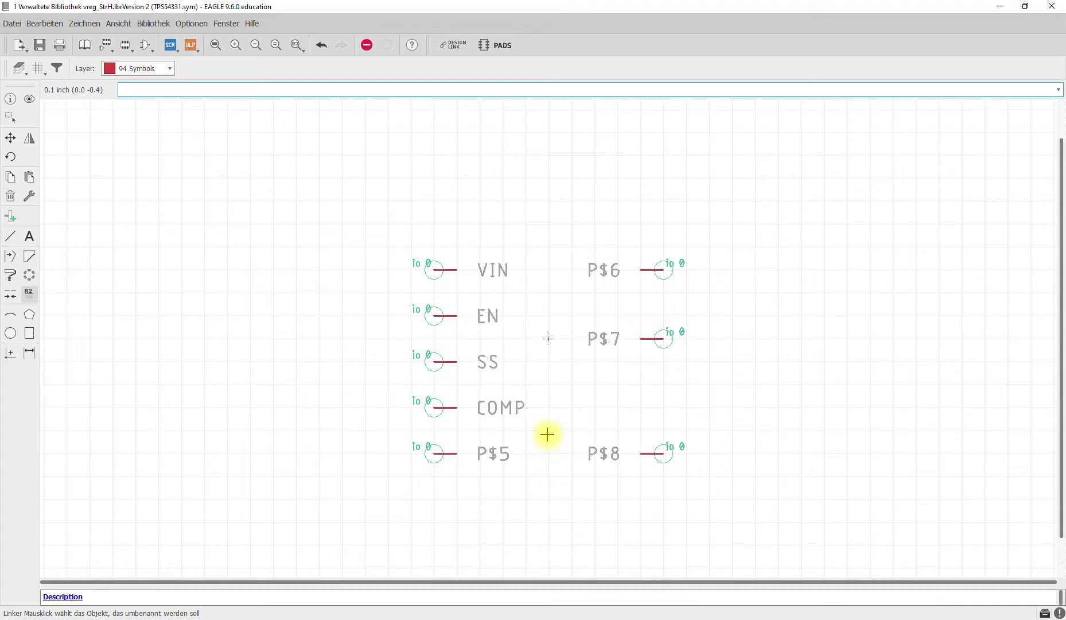
{"action": "left_click", "coordinate": [435, 457]}
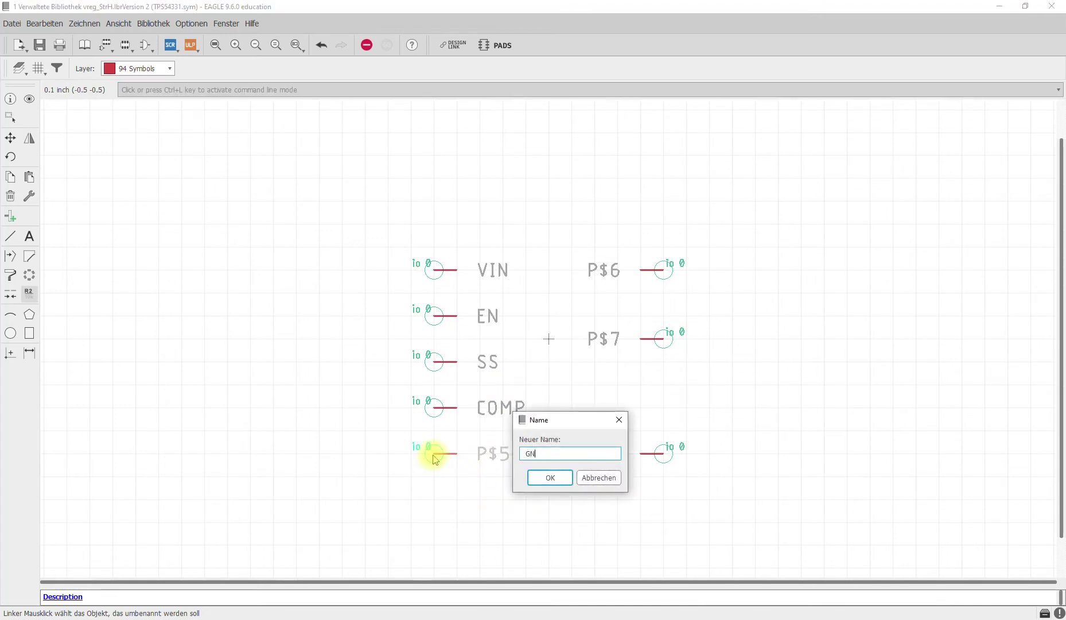
{"action": "key", "text": "Return"}
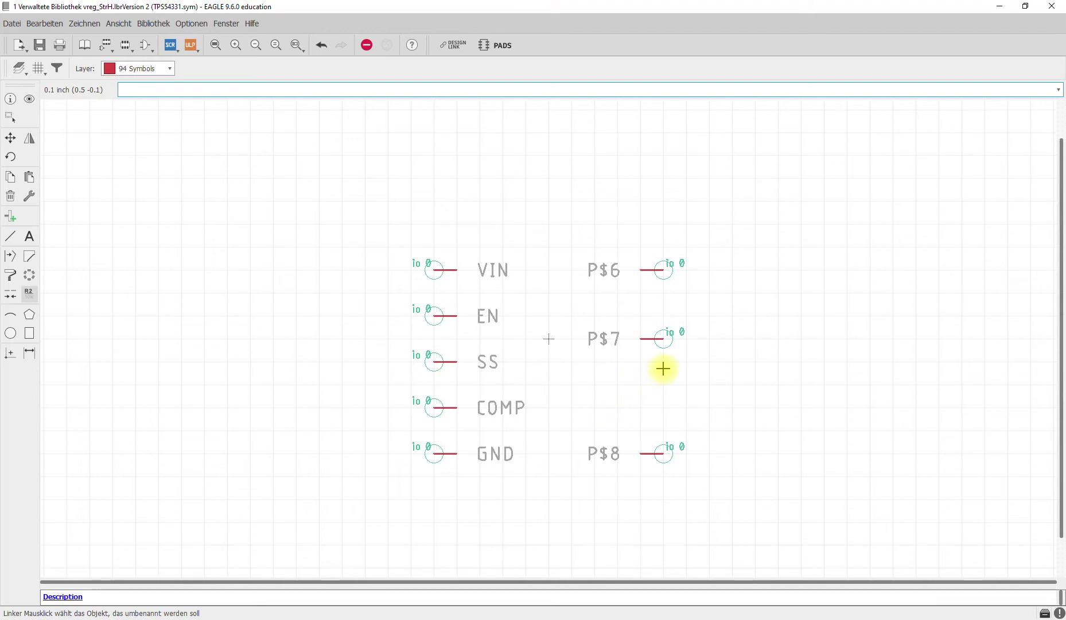
Name the three pins at x 0.5 inch BOOT, PH and VSENSE from top to bottom, following the datasheet schematic.
{"action": "key", "text": "alt+Tab"}
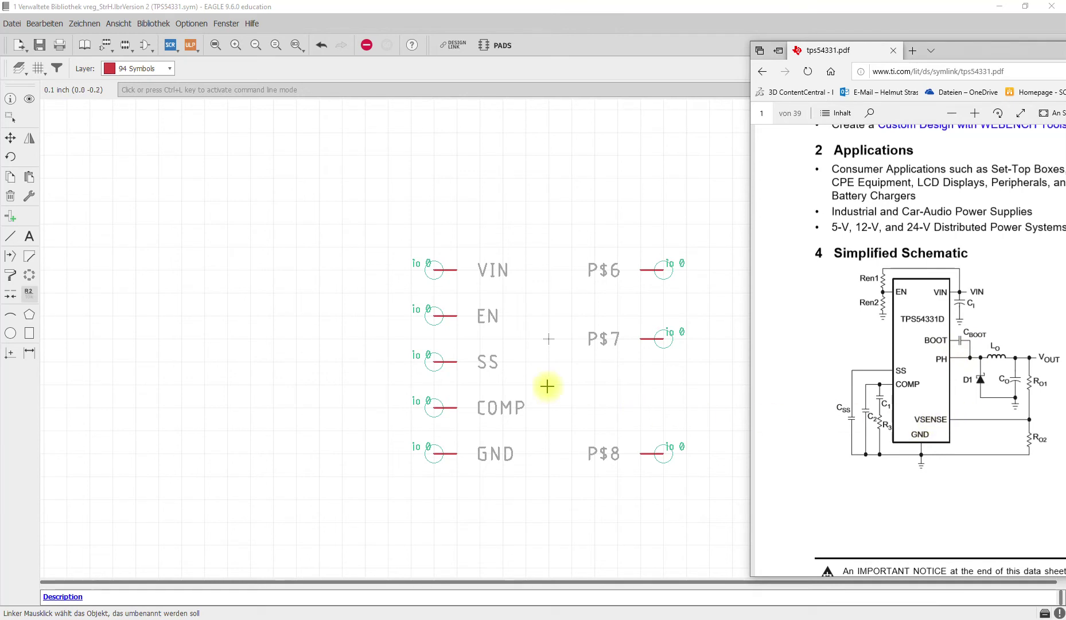
{"action": "left_click", "coordinate": [662, 271]}
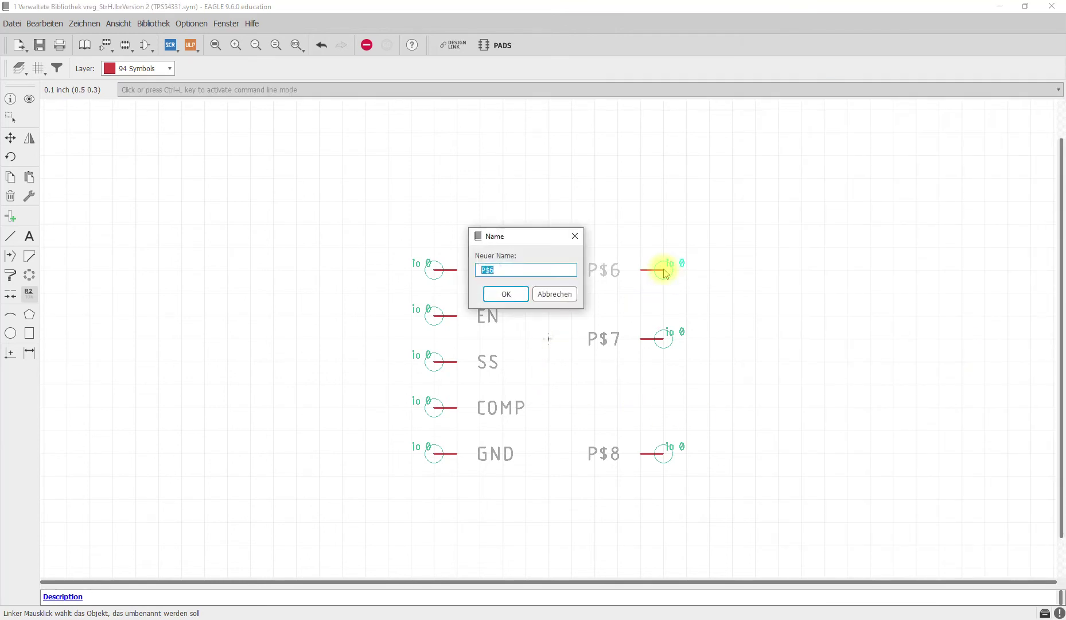
{"action": "type", "text": "BOOT"}
{"action": "left_click", "coordinate": [506, 295]}
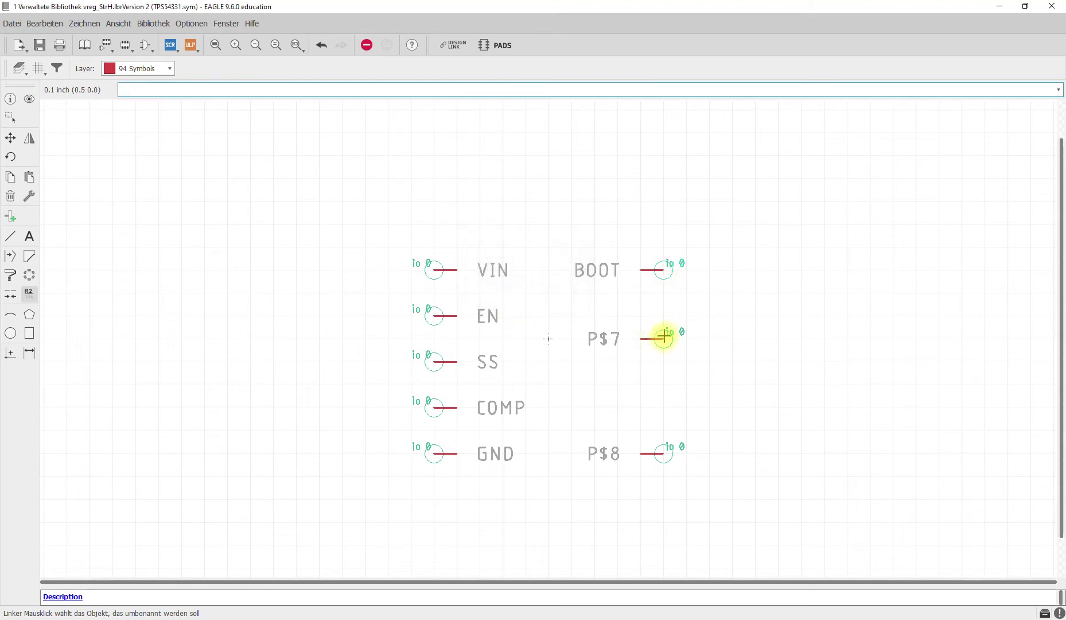
{"action": "left_click", "coordinate": [663, 338]}
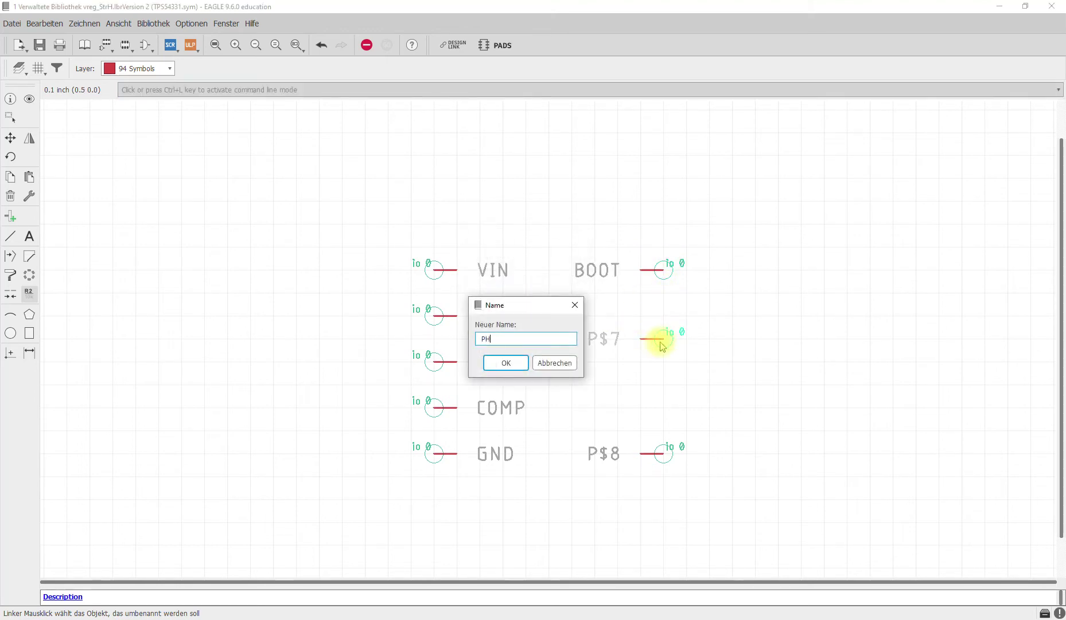
{"action": "type", "text": "PH"}
{"action": "left_click", "coordinate": [507, 362]}
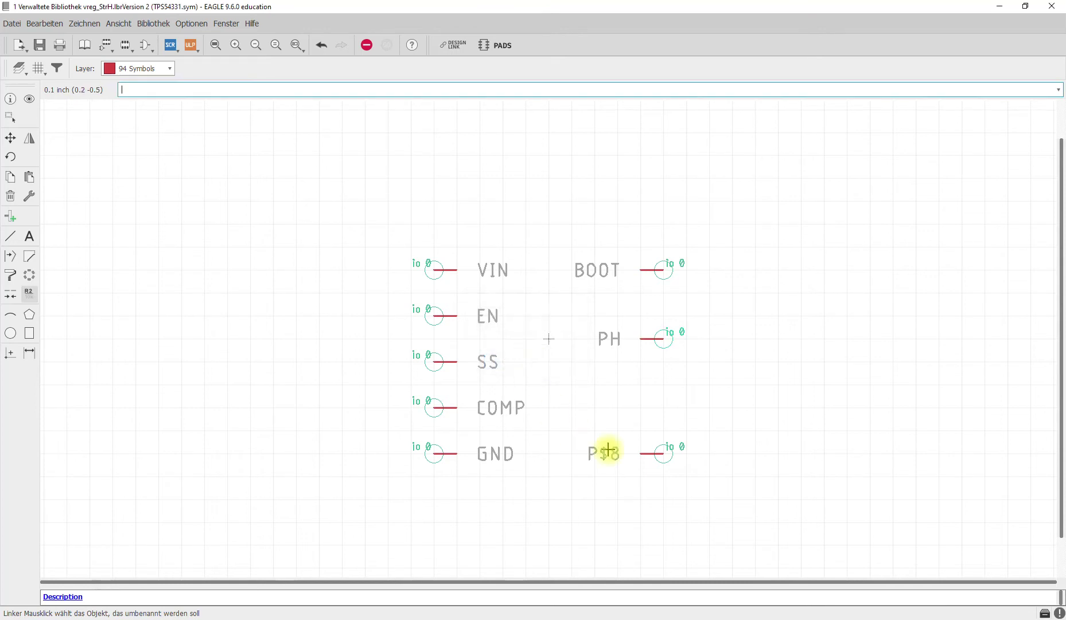
{"action": "left_click", "coordinate": [662, 453]}
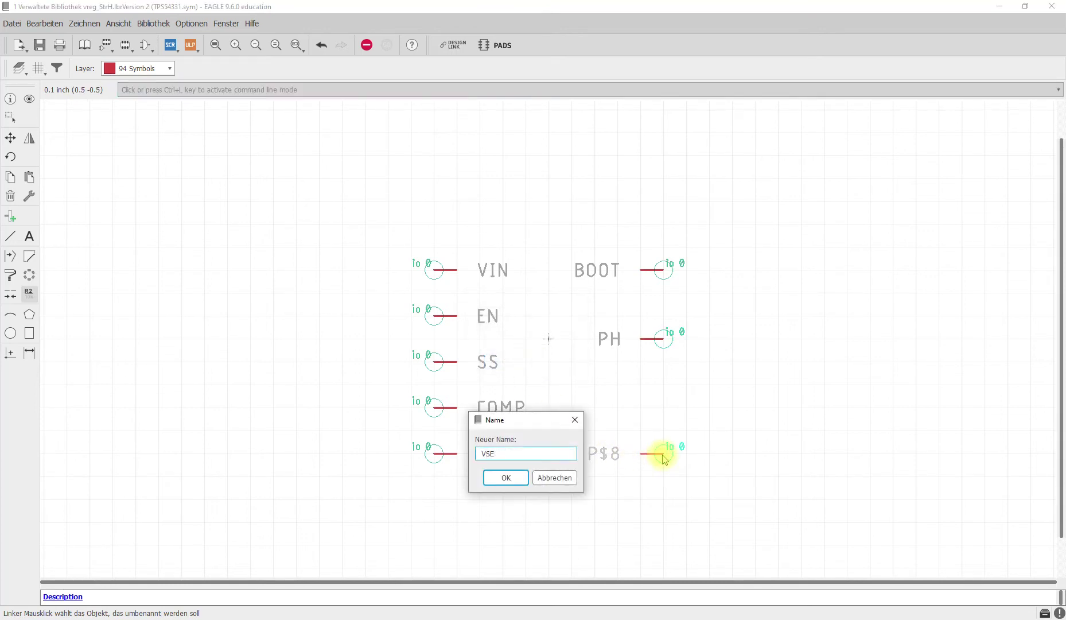
{"action": "left_click", "coordinate": [503, 477]}
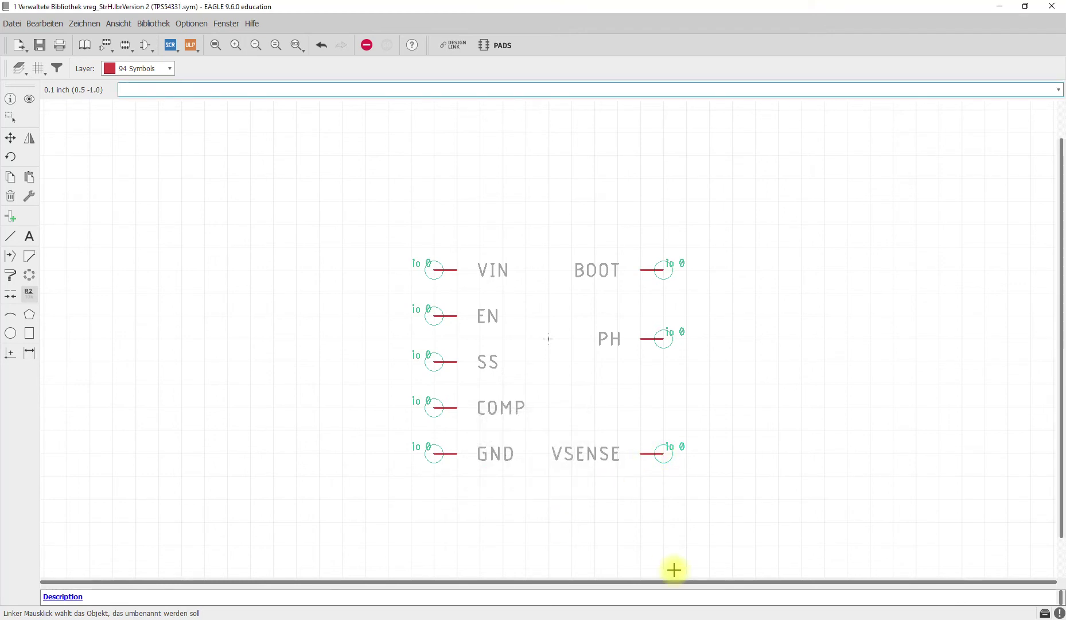
Review the datasheet's pin arrangement and move the VSENSE and GND pins down to y -0.6 inch.
{"action": "key", "text": "alt+Tab"}
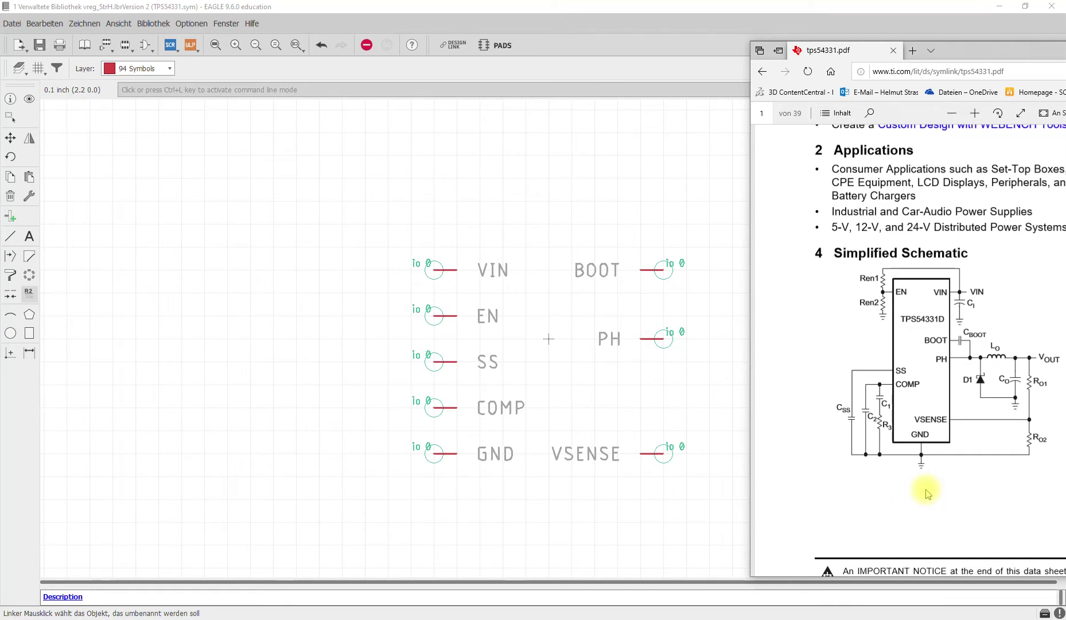
{"action": "scroll", "coordinate": [927, 493], "scroll_direction": "up", "scroll_amount": 3}
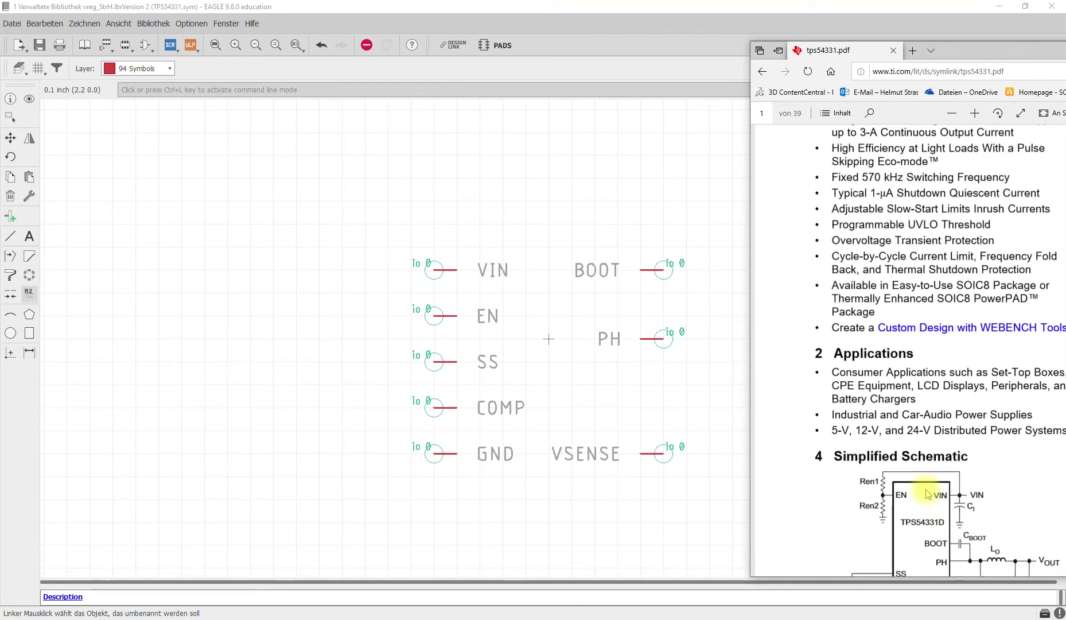
{"action": "scroll", "coordinate": [924, 492], "scroll_direction": "down", "scroll_amount": 3}
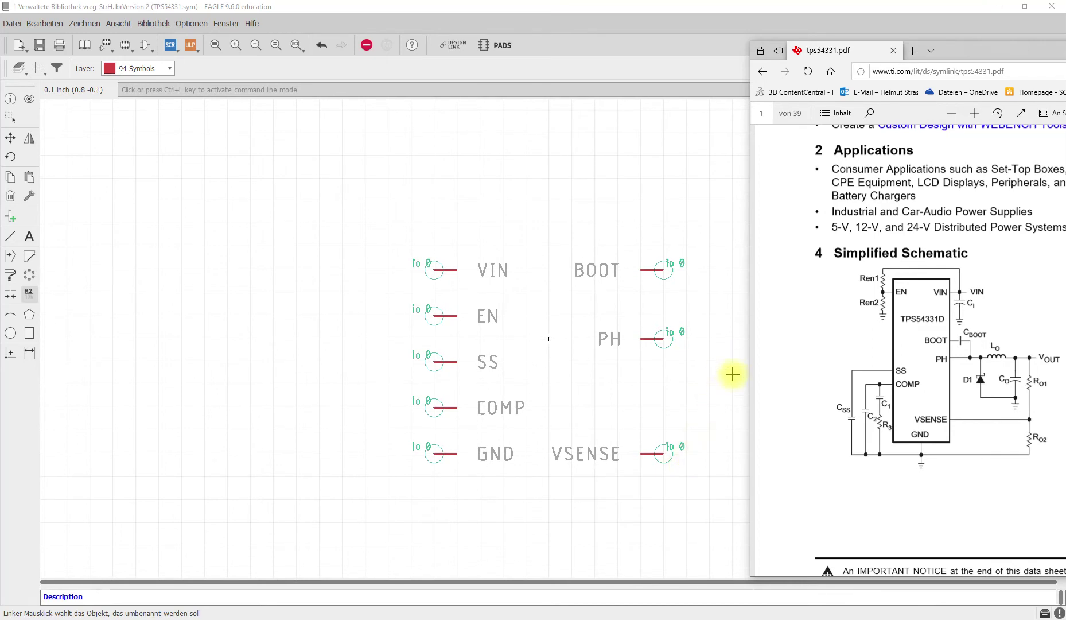
{"action": "left_click", "coordinate": [709, 393]}
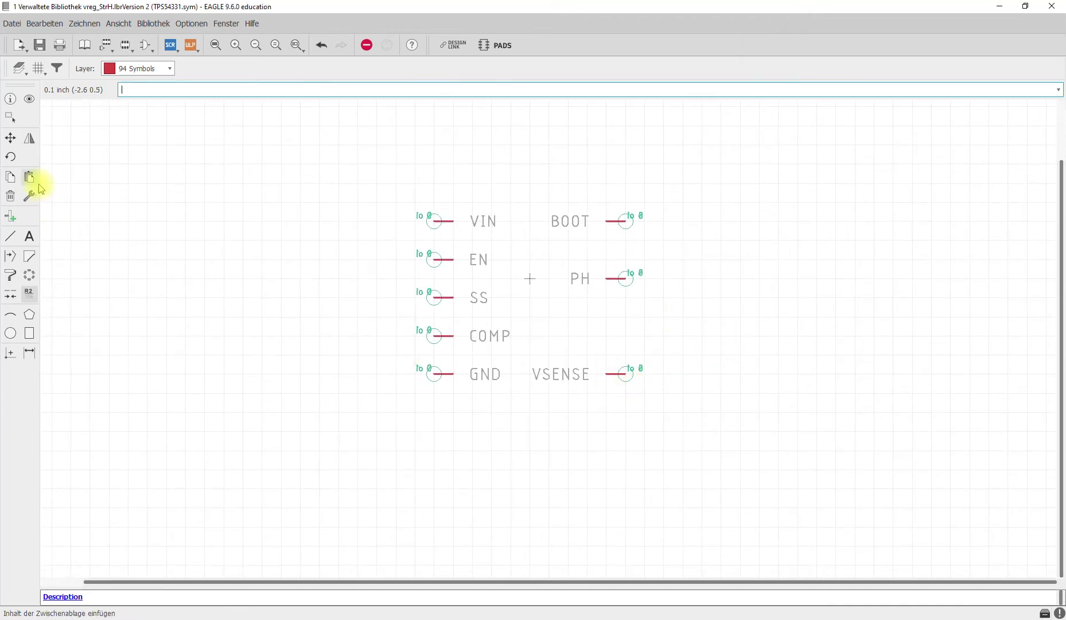
{"action": "left_click", "coordinate": [10, 137]}
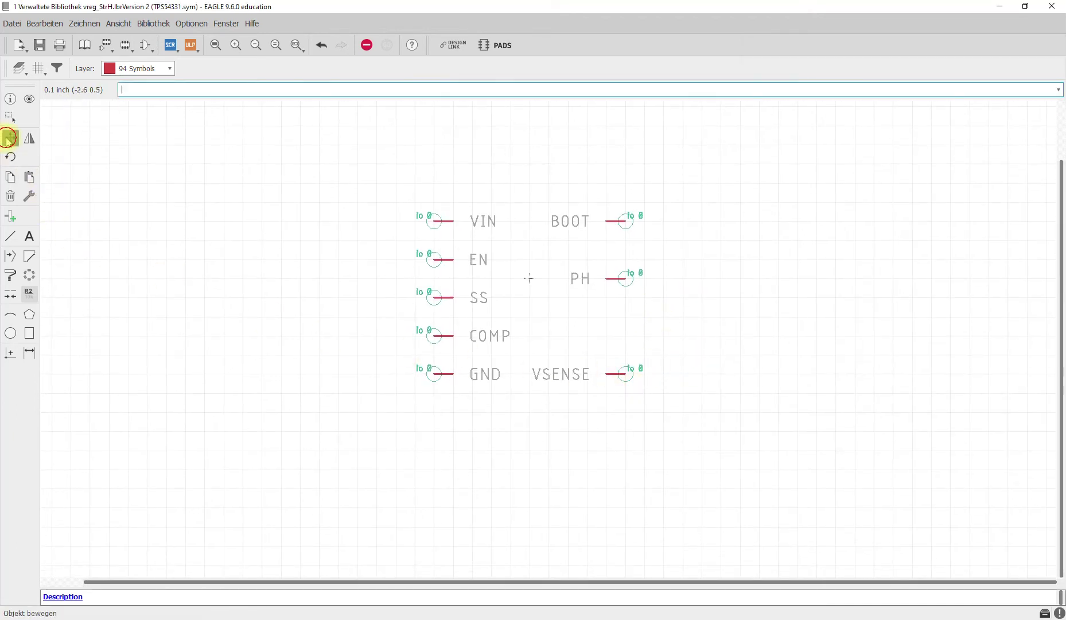
{"action": "left_click", "coordinate": [624, 373]}
{"action": "left_click", "coordinate": [623, 392]}
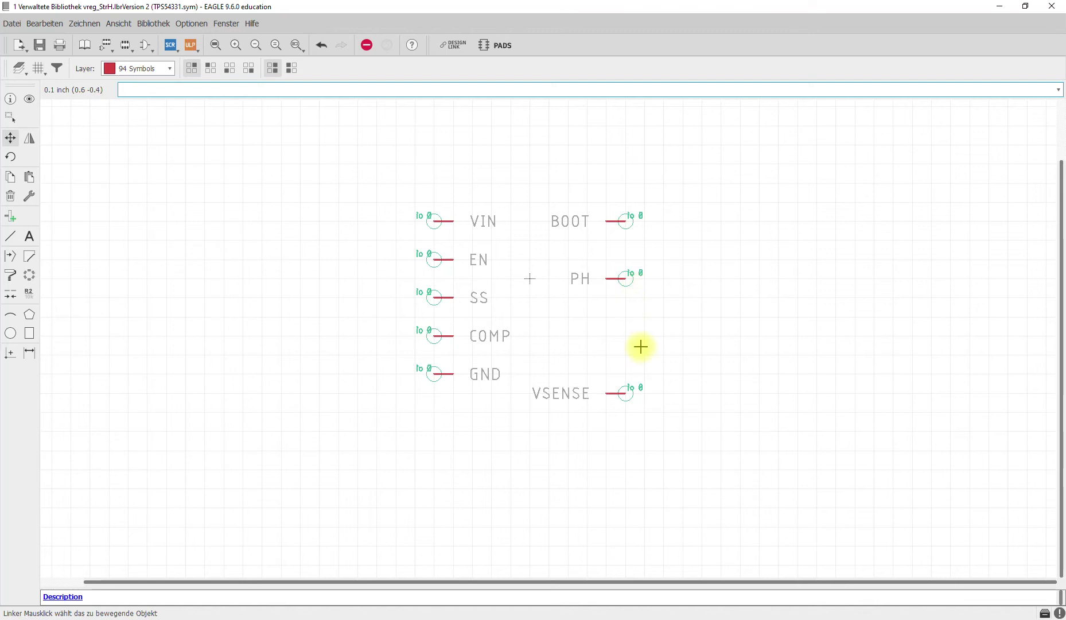
{"action": "left_click", "coordinate": [433, 373]}
{"action": "left_click", "coordinate": [434, 392]}
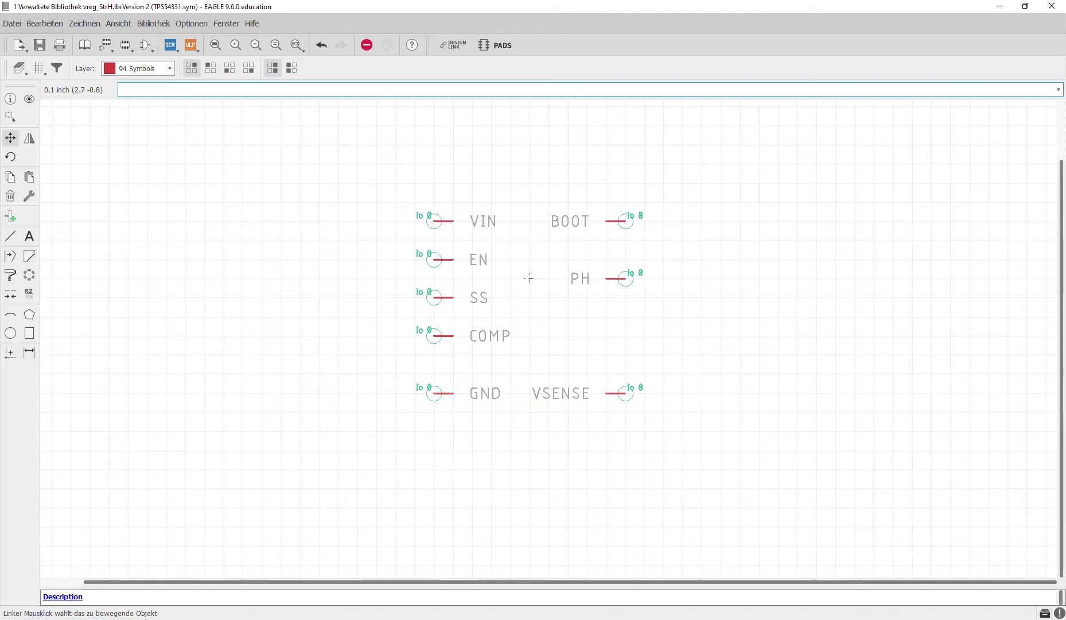
Rearrange the pins at x -0.5 inch to match the datasheet: COMP at y -0.4, SS at -0.3 and EN at -0.1.
{"action": "left_click", "coordinate": [1061, 432]}
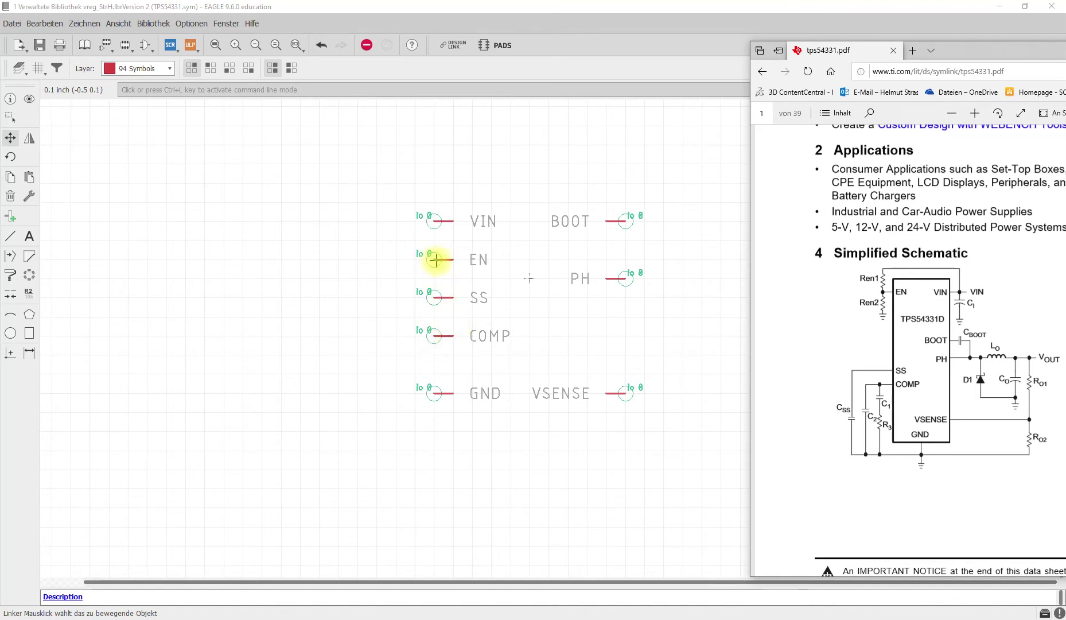
{"action": "left_click", "coordinate": [433, 336]}
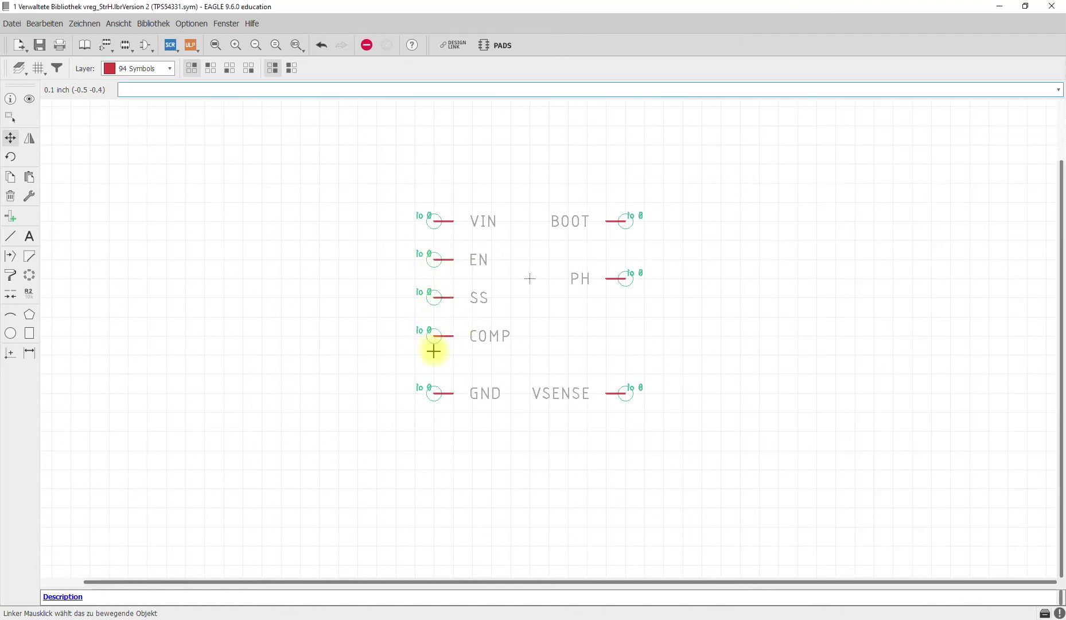
{"action": "left_click", "coordinate": [434, 336]}
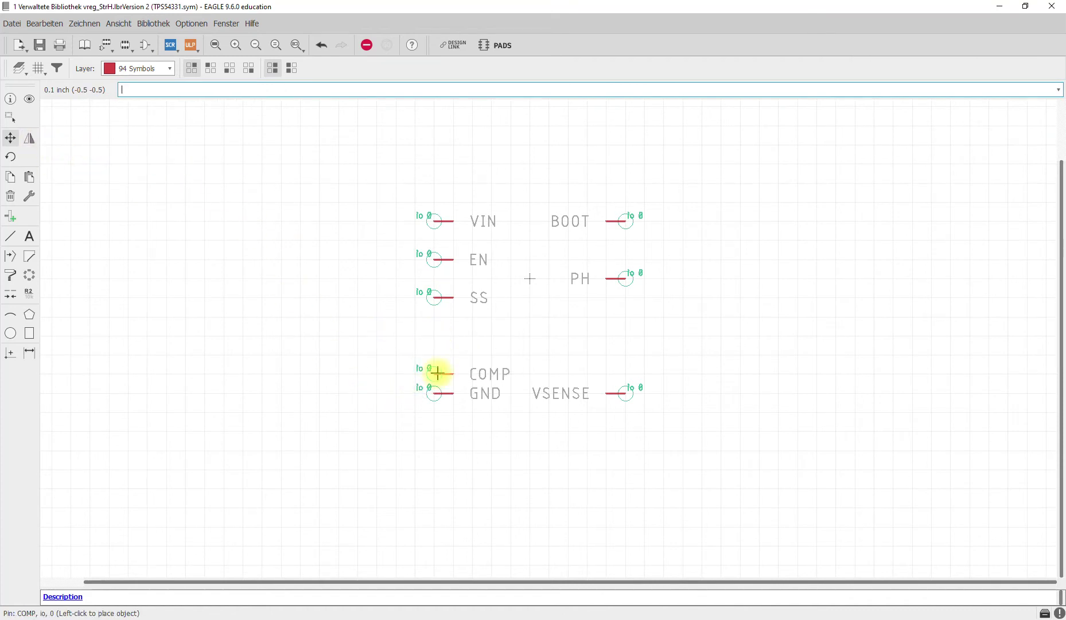
{"action": "left_click", "coordinate": [438, 355]}
{"action": "left_click", "coordinate": [428, 290]}
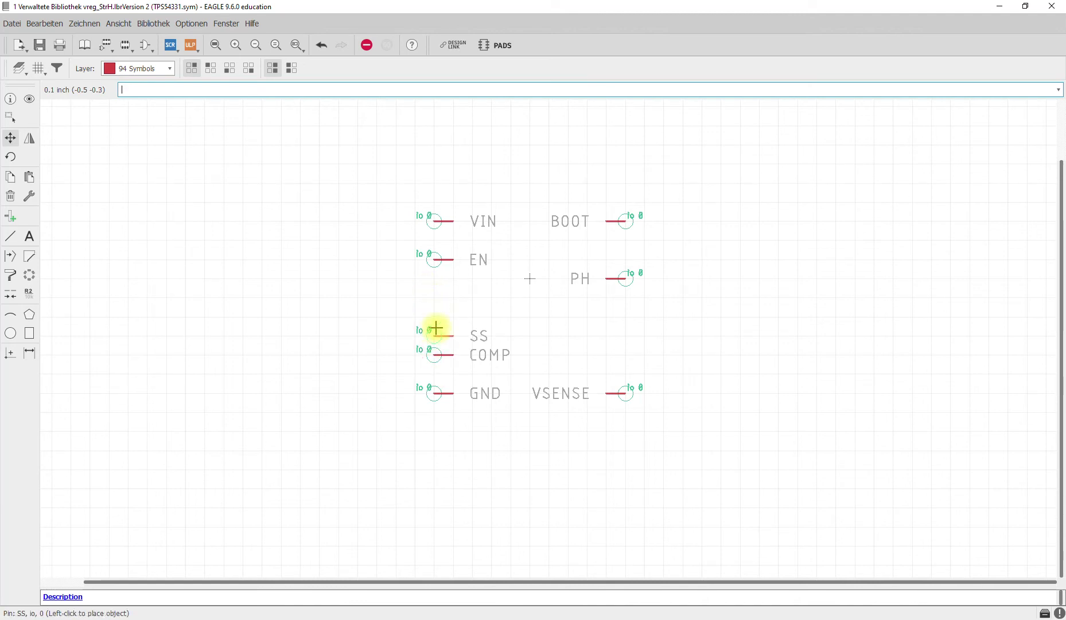
{"action": "left_click", "coordinate": [436, 327]}
{"action": "left_click", "coordinate": [434, 258]}
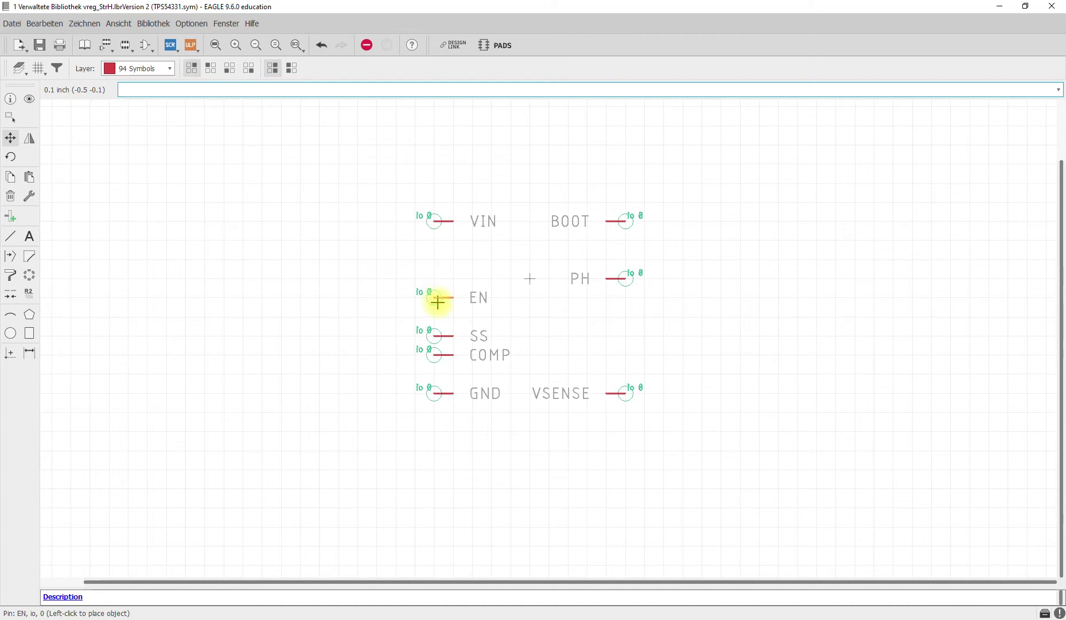
{"action": "left_click", "coordinate": [438, 314]}
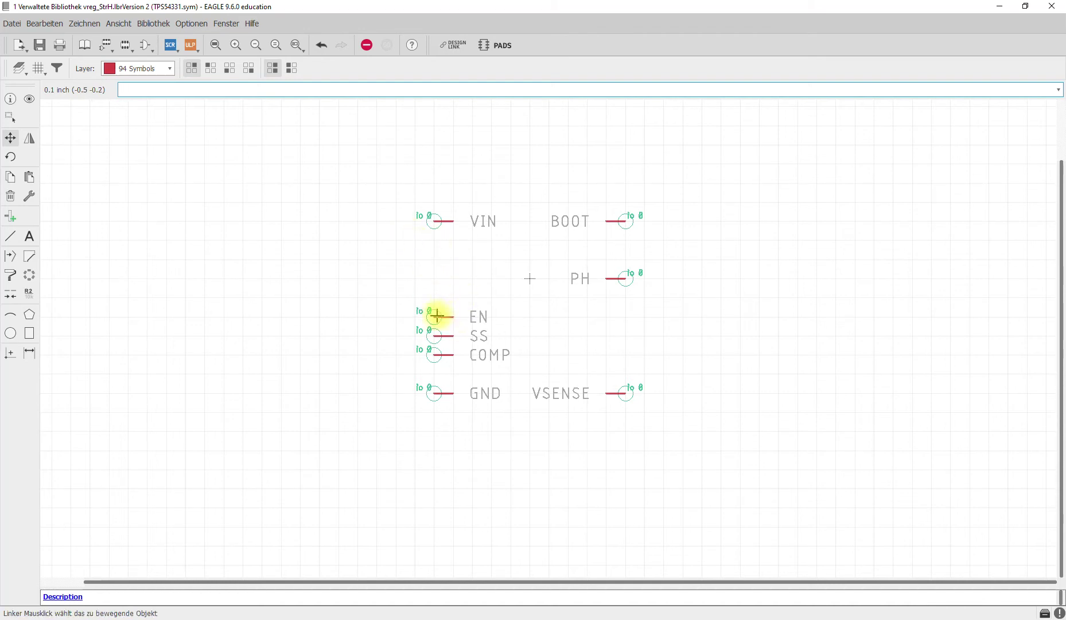
{"action": "left_click", "coordinate": [437, 316]}
{"action": "left_click", "coordinate": [436, 297]}
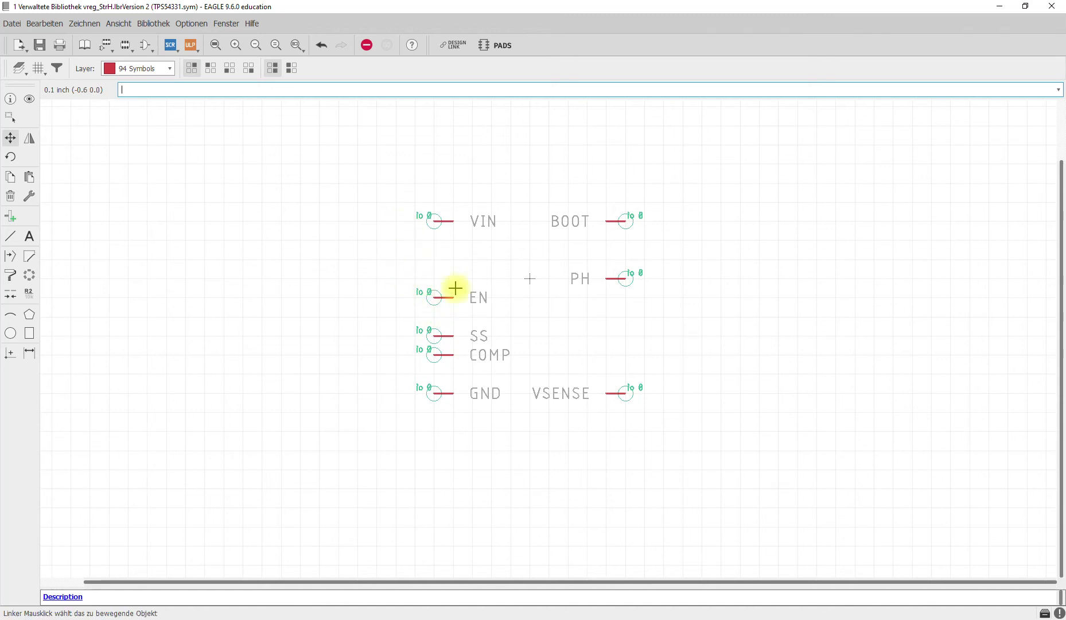
Compare the pin layout with the datasheet schematic and move all eight pins together up by 0.1 inch.
{"action": "key", "text": "alt+Tab"}
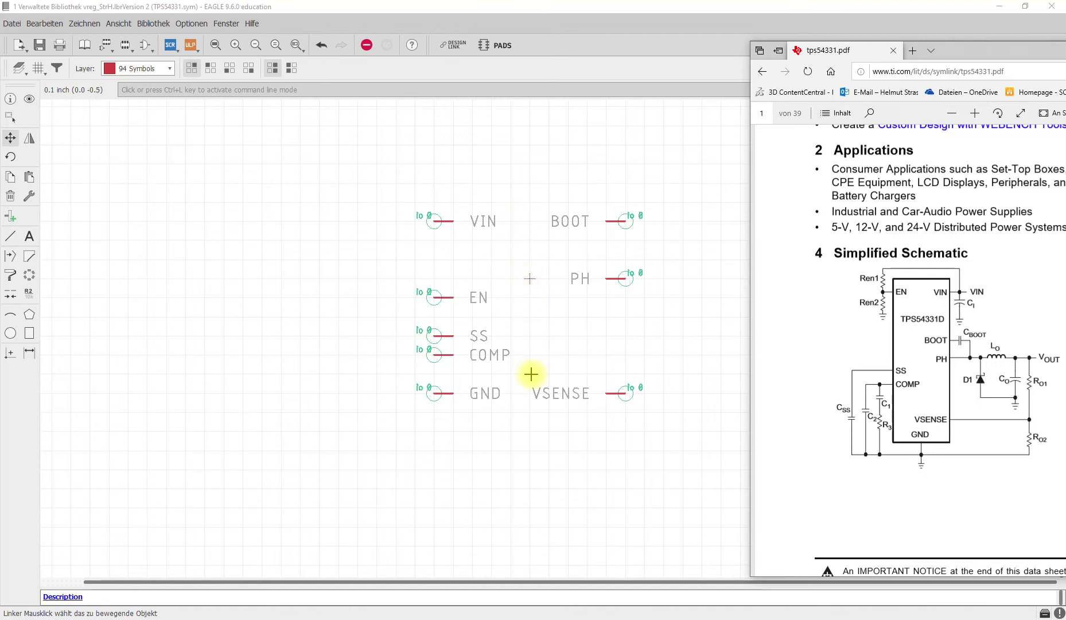
{"action": "left_click", "coordinate": [10, 117]}
{"action": "left_click_drag", "start_coordinate": [366, 167], "coordinate": [708, 432]}
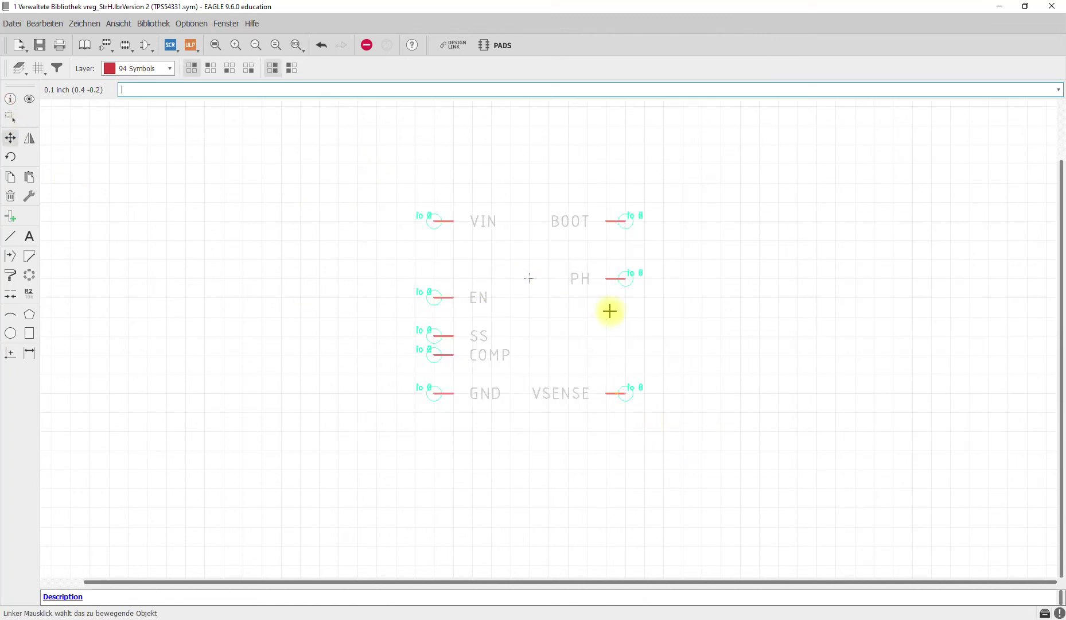
{"action": "right_click", "coordinate": [528, 294], "text": "ctrl"}
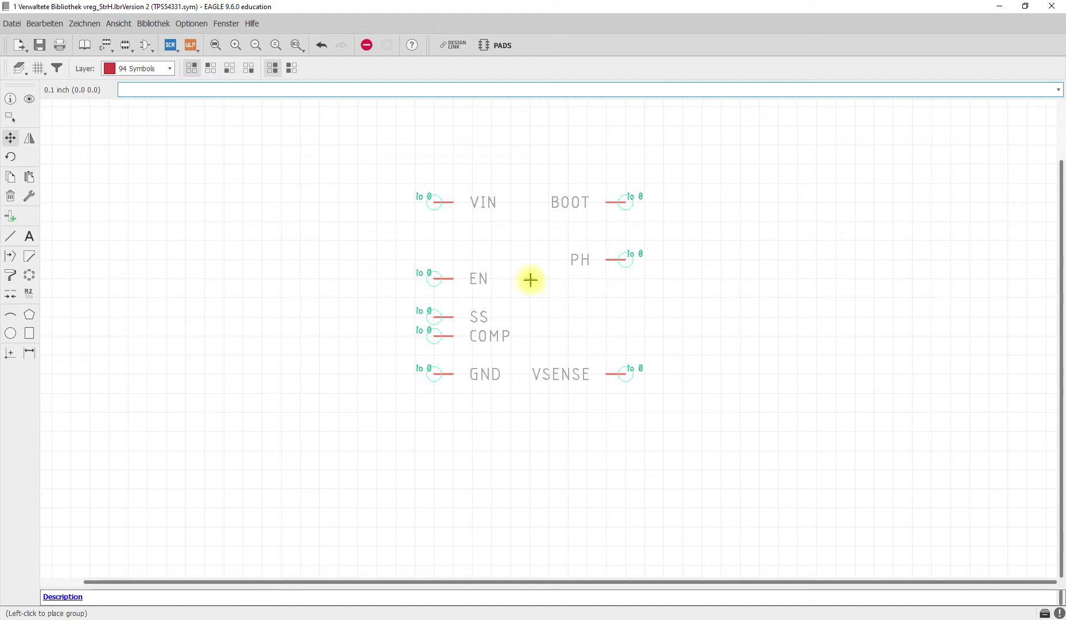
{"action": "left_click", "coordinate": [530, 279]}
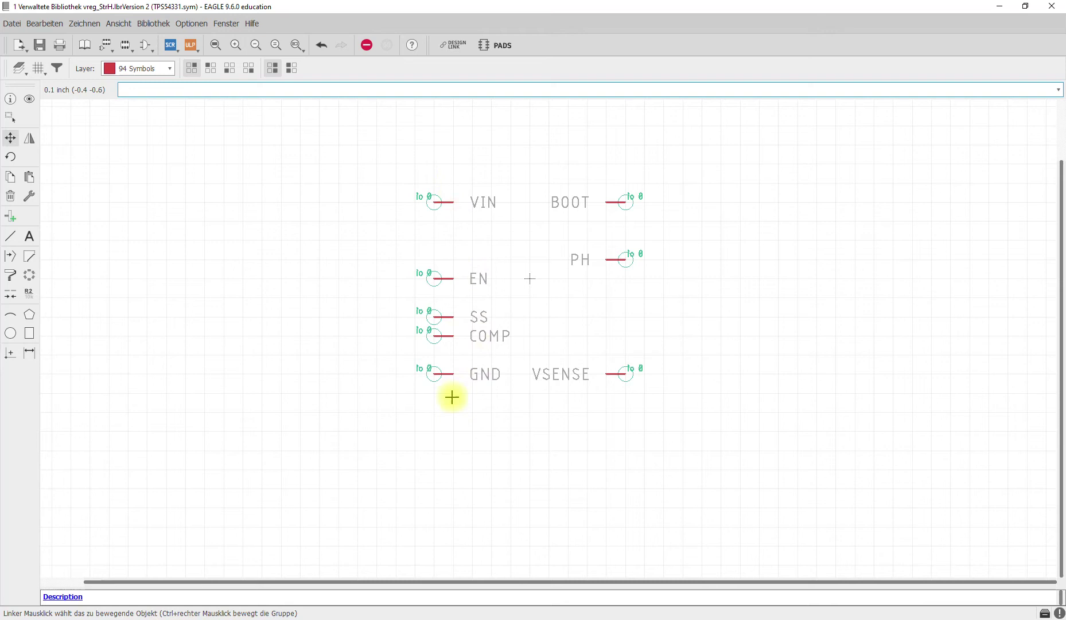
Draw a closed rectangular outline from (-0.4, 0.5) to (0.4, -0.6) inch joining the pin ends, and compare it with the datasheet schematic.
{"action": "key", "text": "alt+Tab"}
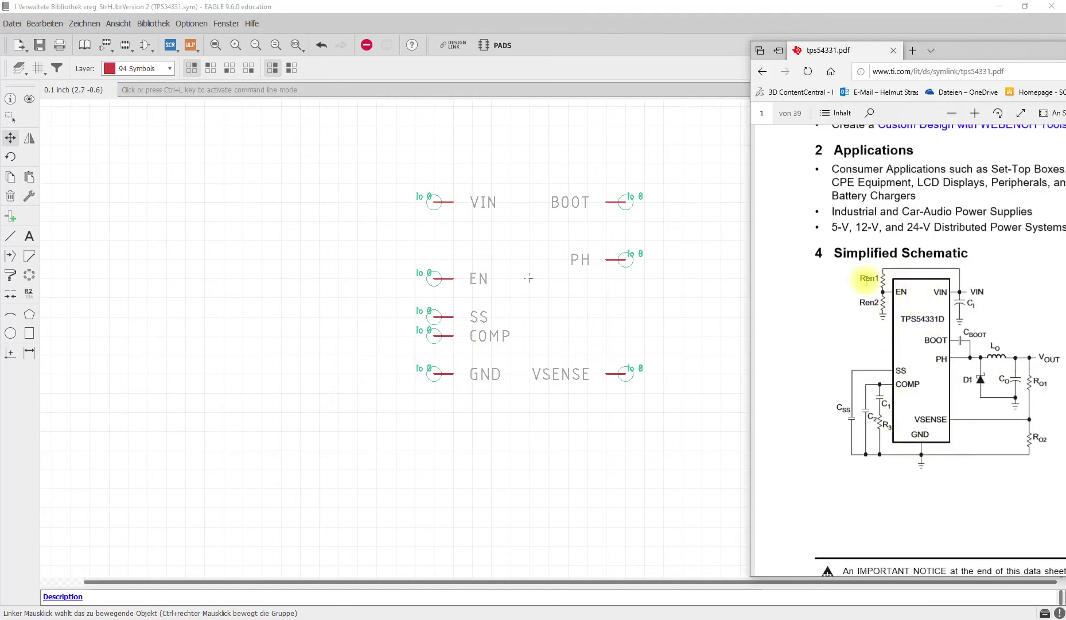
{"action": "left_click", "coordinate": [11, 236]}
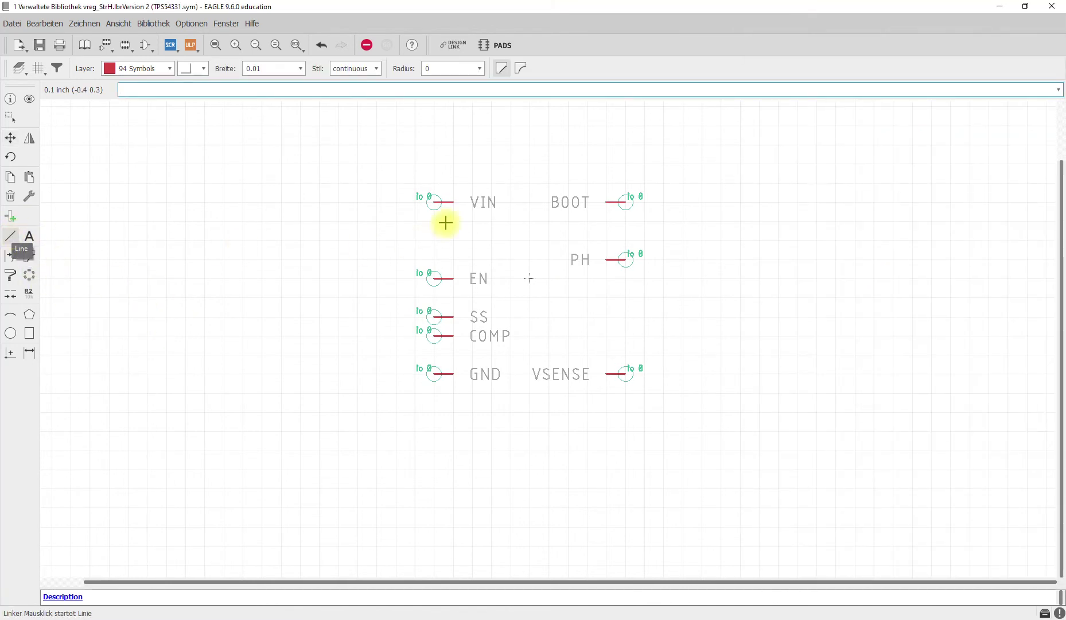
{"action": "left_click", "coordinate": [452, 184]}
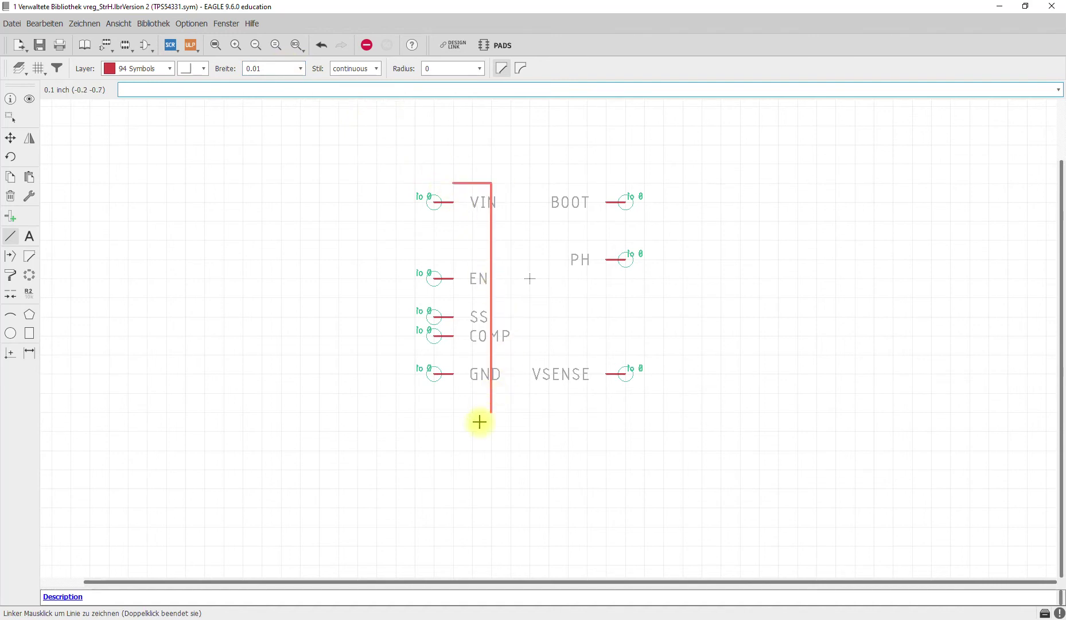
{"action": "left_click", "coordinate": [453, 393]}
{"action": "left_click", "coordinate": [606, 393]}
{"action": "left_click", "coordinate": [606, 182]}
{"action": "double_click", "coordinate": [453, 183]}
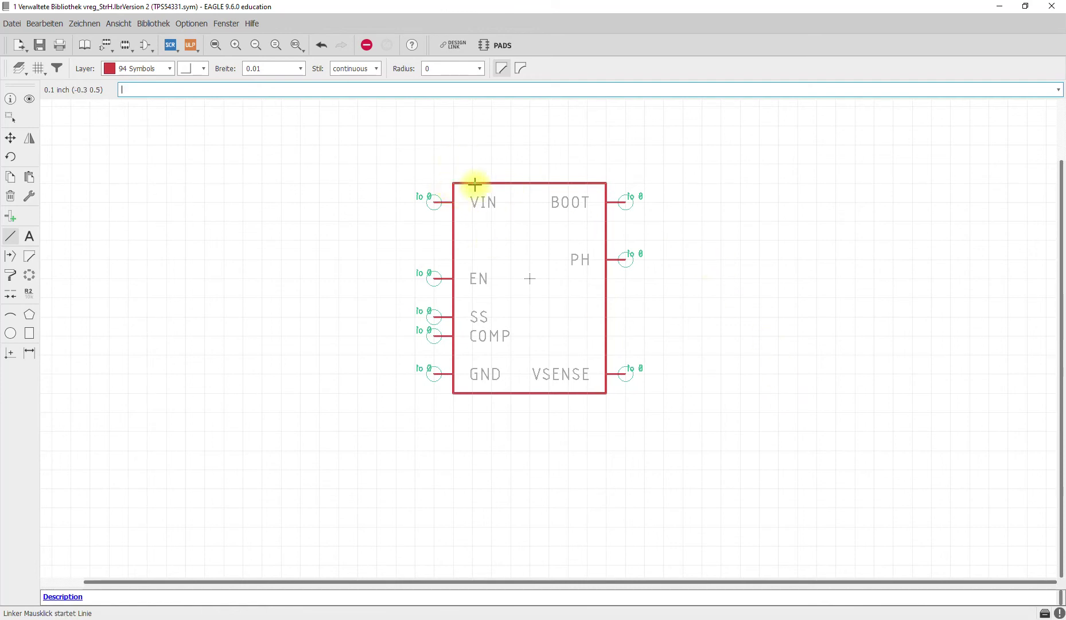
{"action": "key", "text": "alt+Tab"}
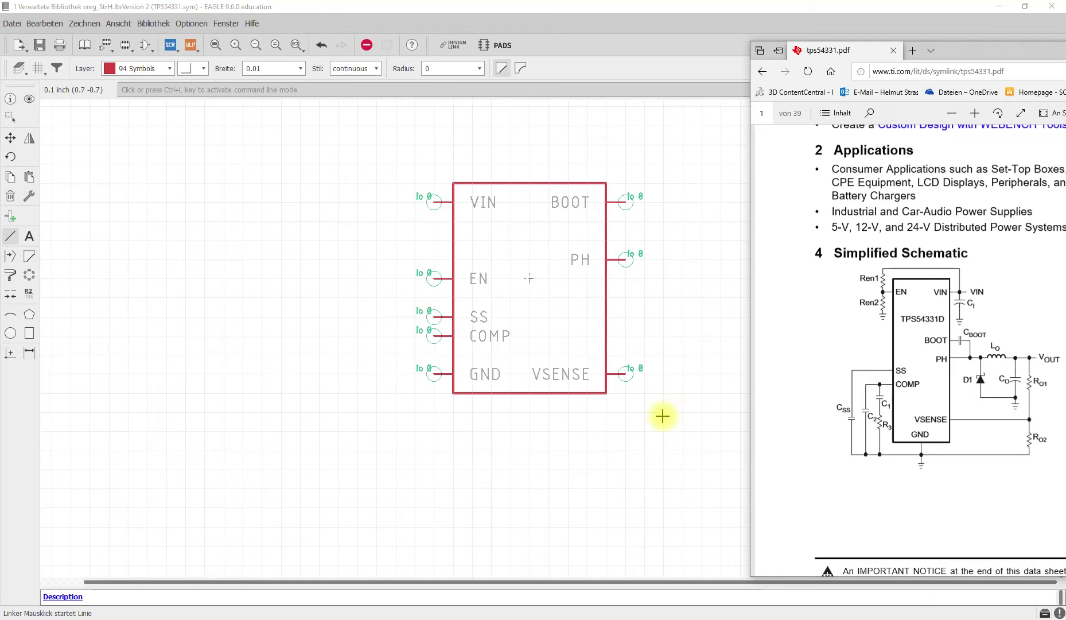
{"action": "scroll", "coordinate": [623, 326], "scroll_direction": "down", "scroll_amount": 1}
{"action": "left_click", "coordinate": [623, 327]}
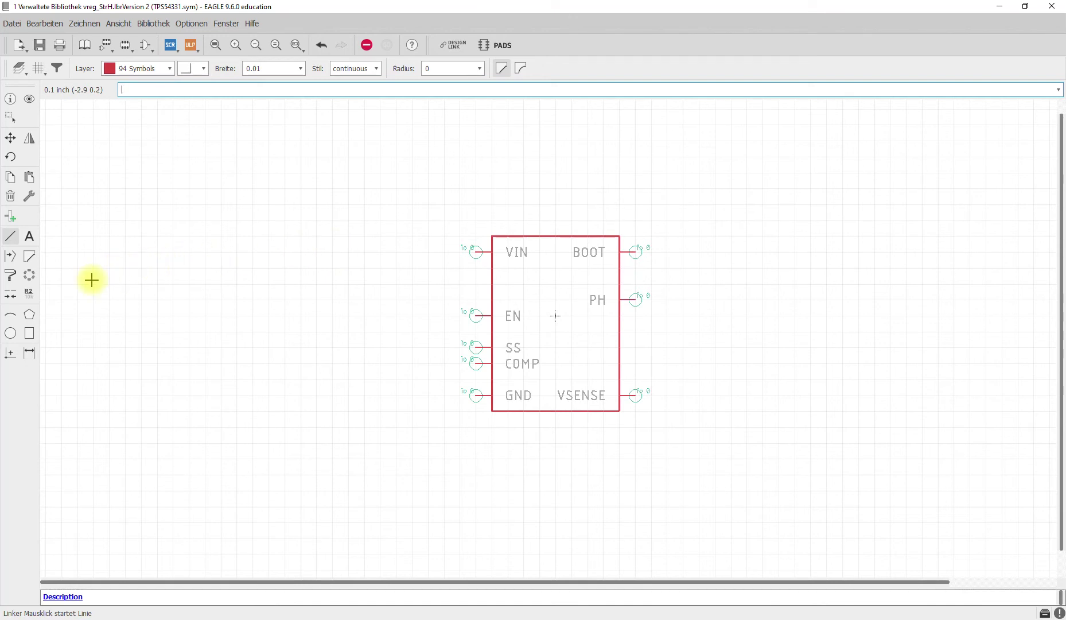
Create a >NAME placeholder text and assign it to layer 95 Names.
{"action": "left_click", "coordinate": [30, 237]}
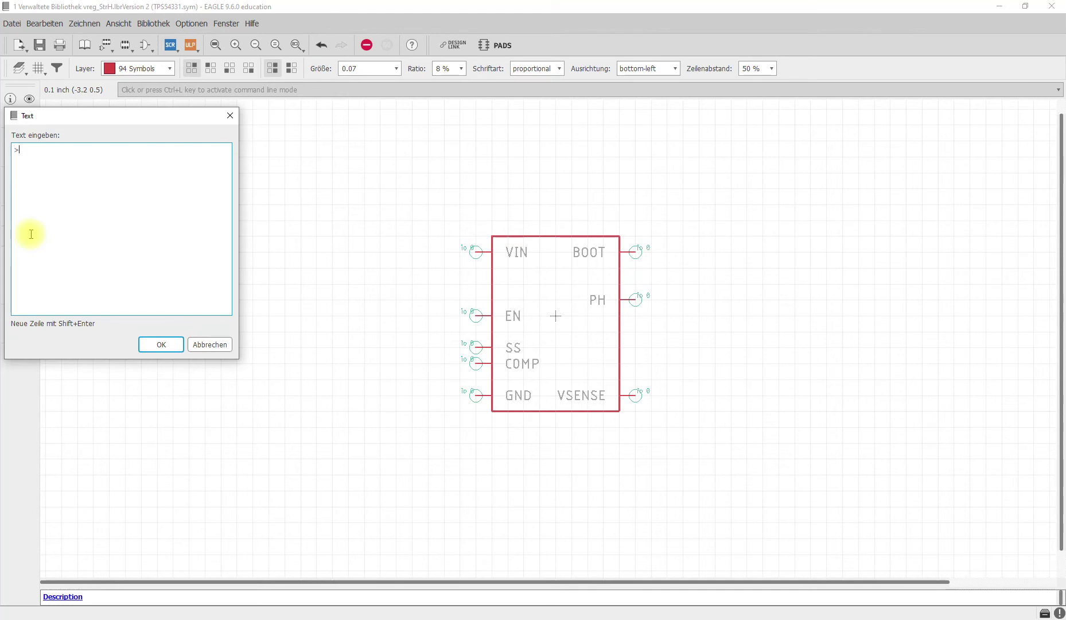
{"action": "type", "text": "ME"}
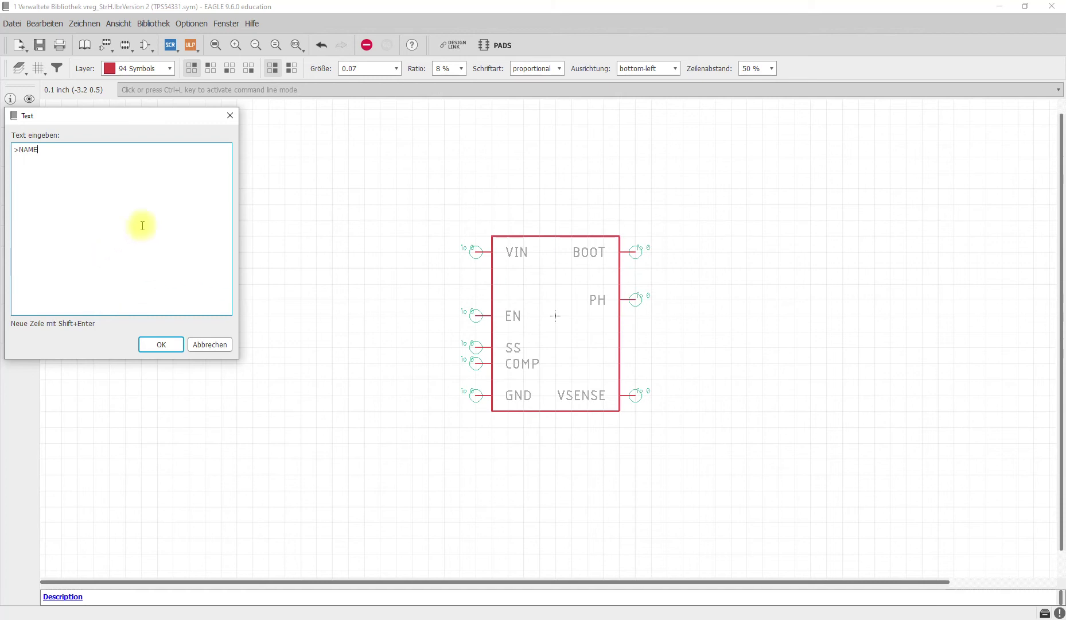
{"action": "left_click", "coordinate": [159, 346]}
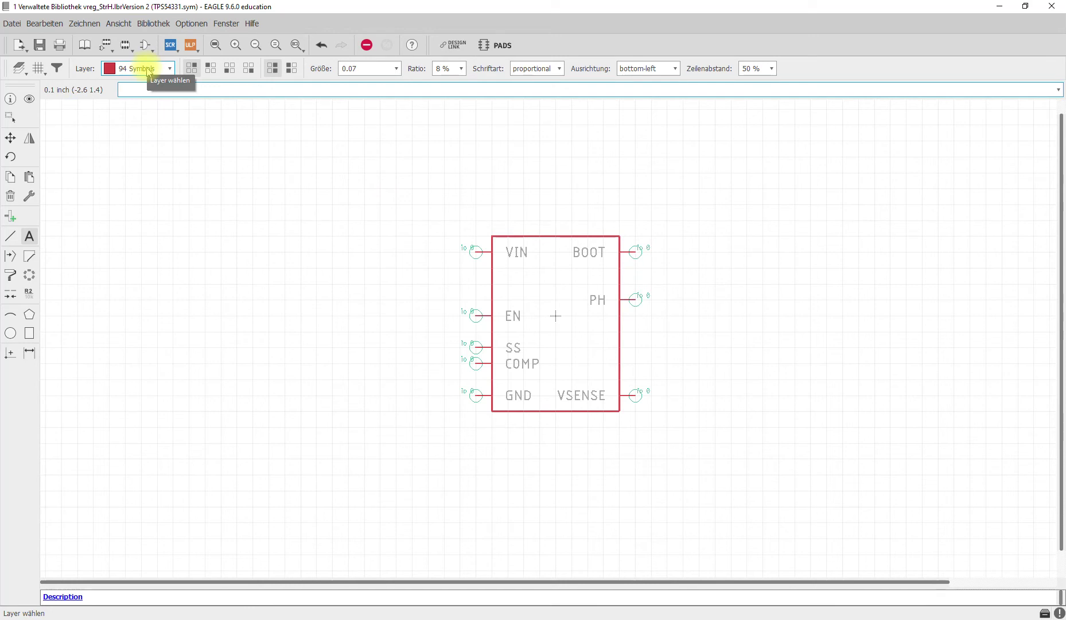
{"action": "left_click", "coordinate": [171, 69]}
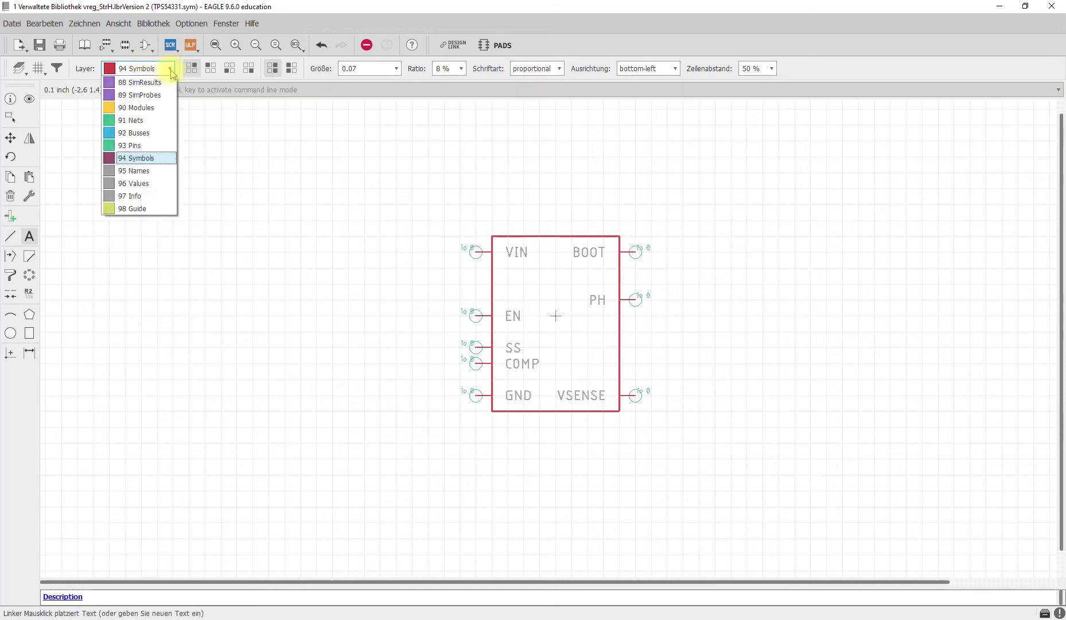
{"action": "left_click", "coordinate": [148, 172]}
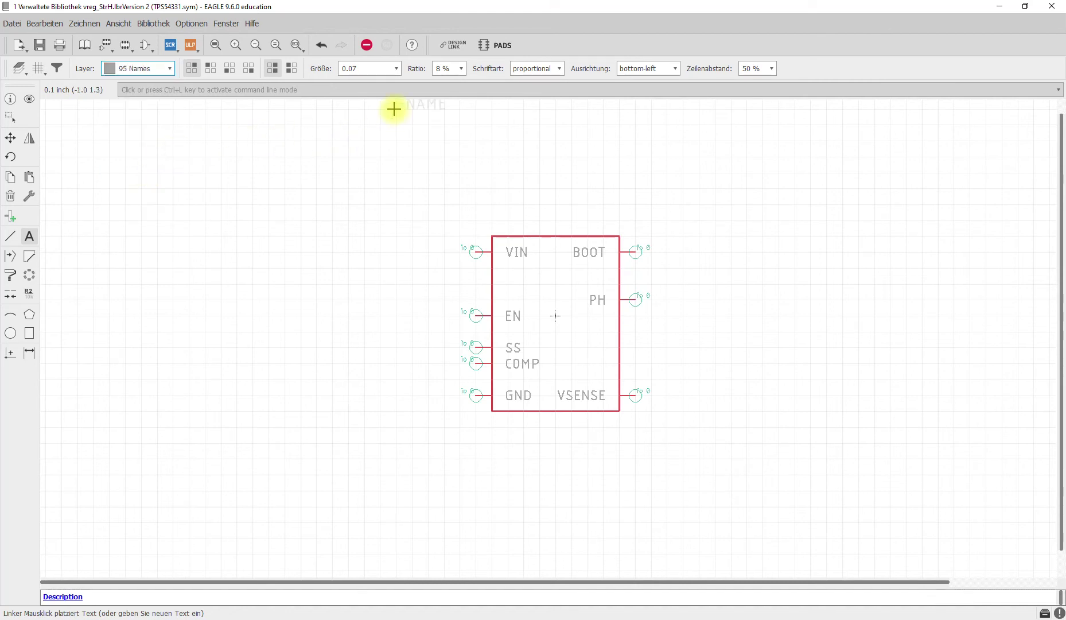
Set the >NAME text to size 0.066, vector font and bottom-center alignment, and place it above the outline at (0, 0.6) inch.
{"action": "left_click", "coordinate": [396, 69]}
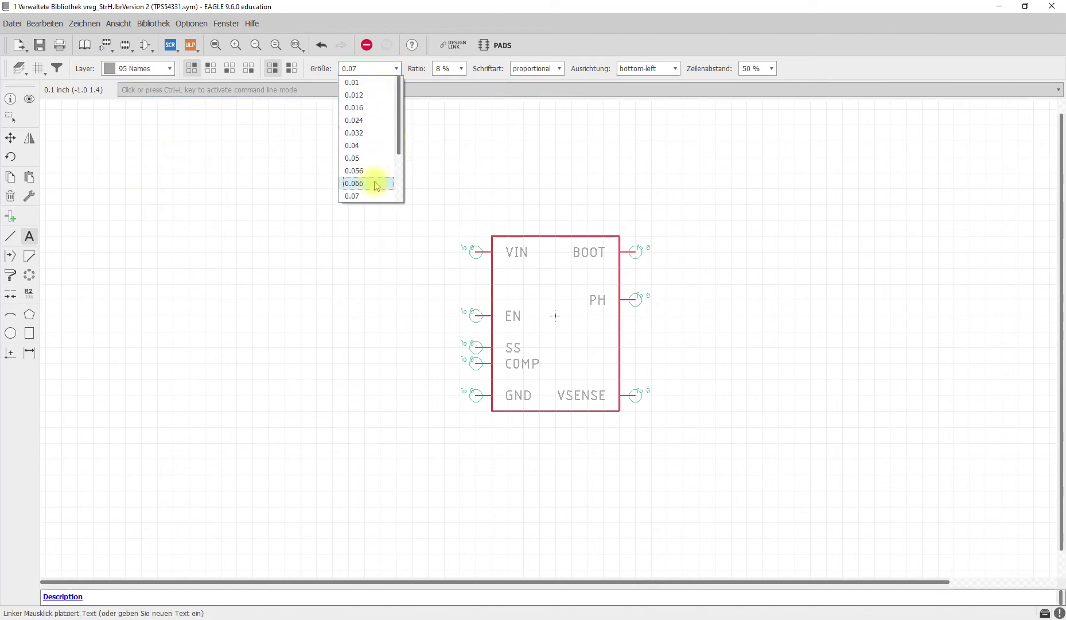
{"action": "left_click", "coordinate": [370, 183]}
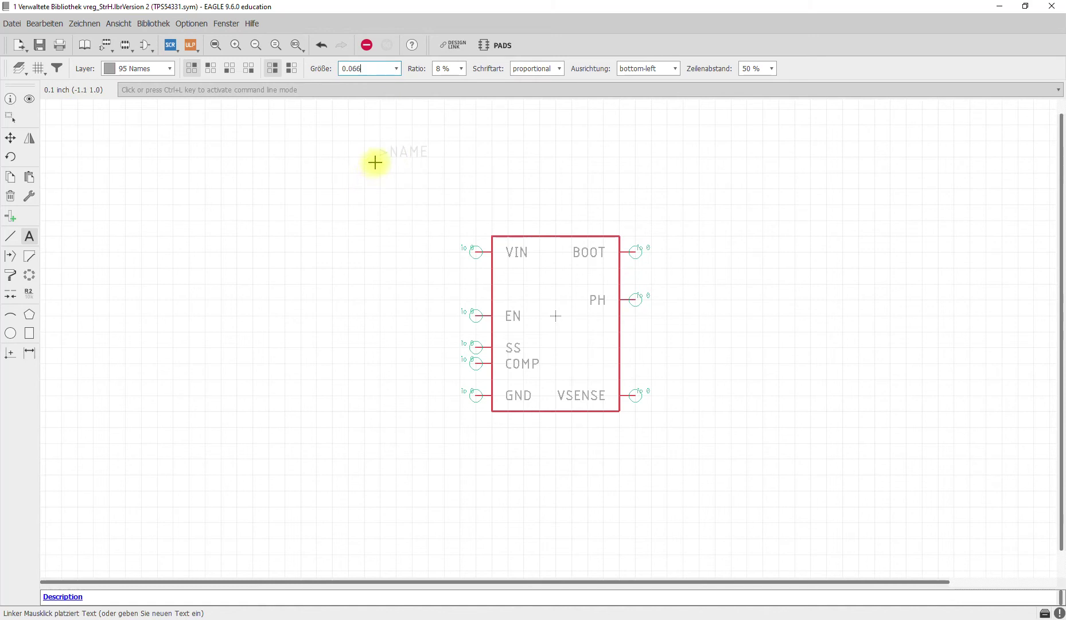
{"action": "left_click", "coordinate": [559, 69]}
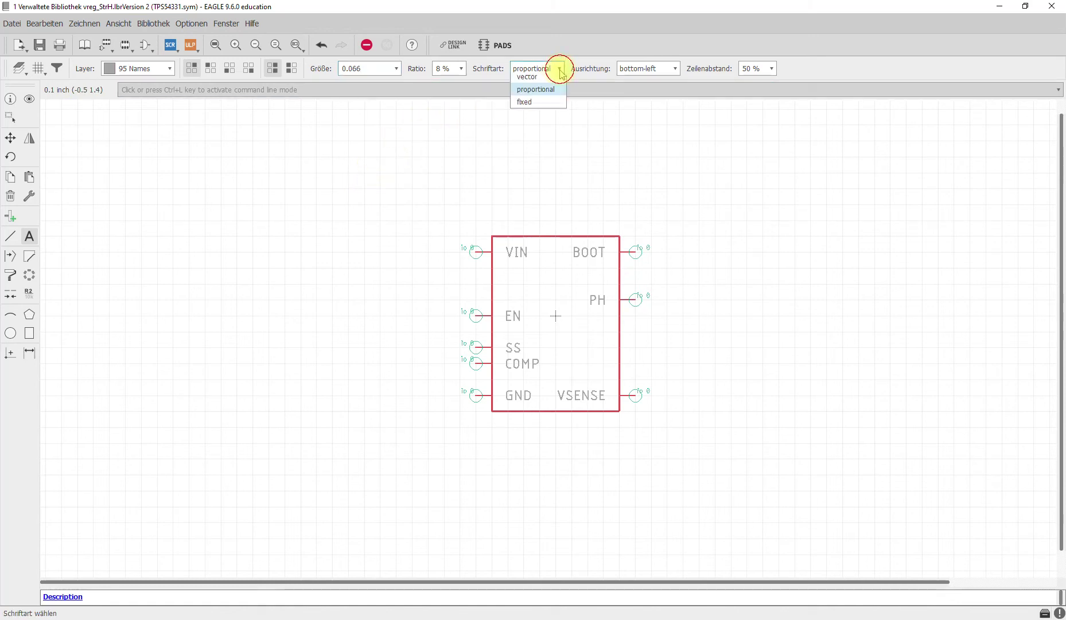
{"action": "left_click", "coordinate": [537, 77]}
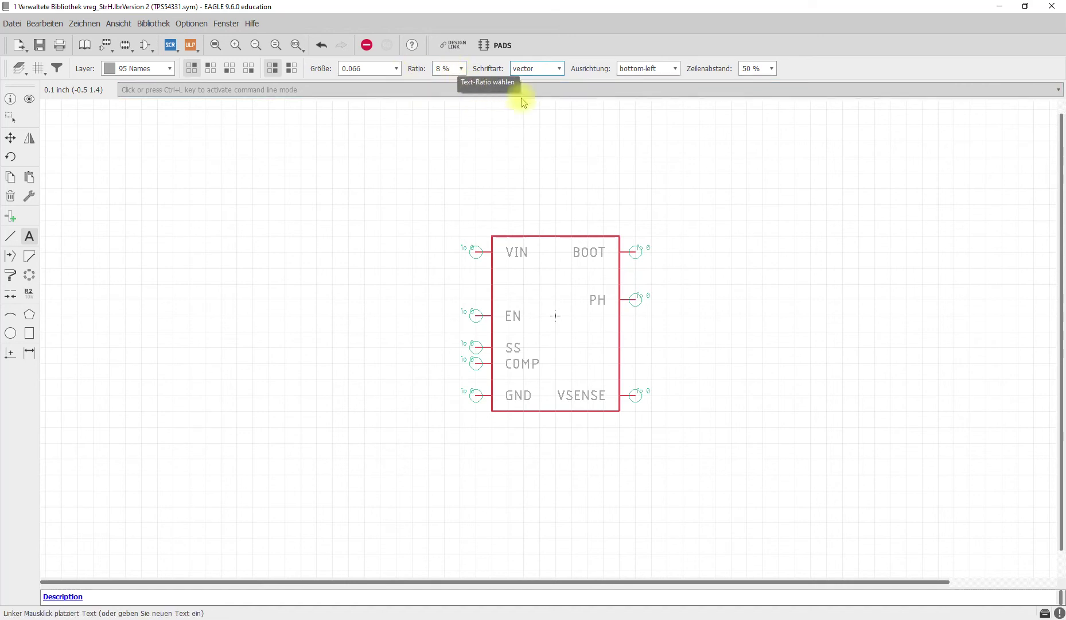
{"action": "left_click", "coordinate": [675, 69]}
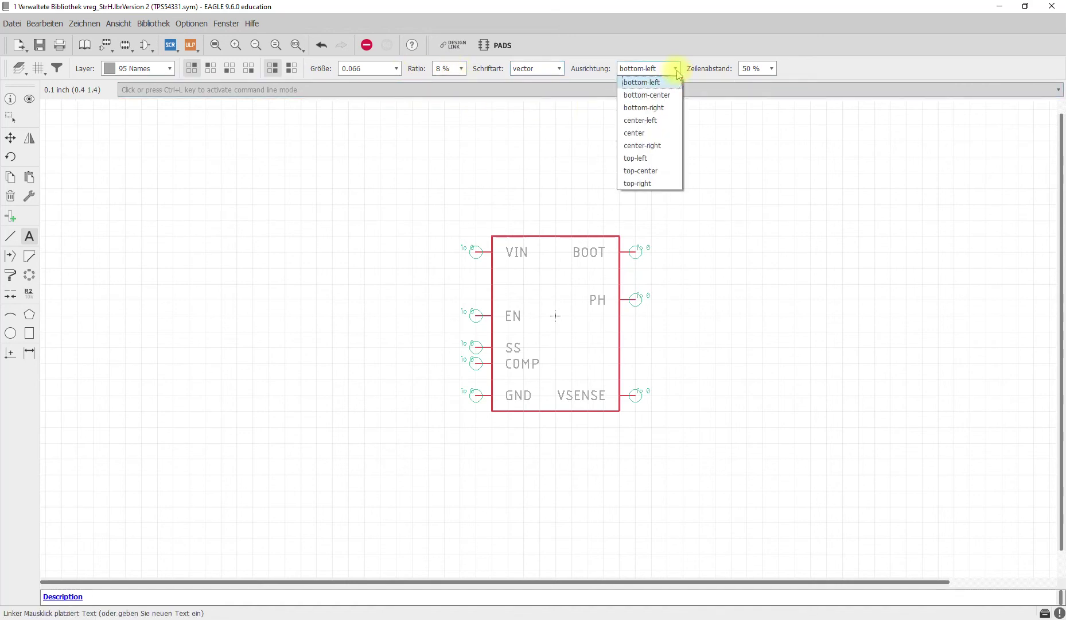
{"action": "left_click", "coordinate": [661, 95]}
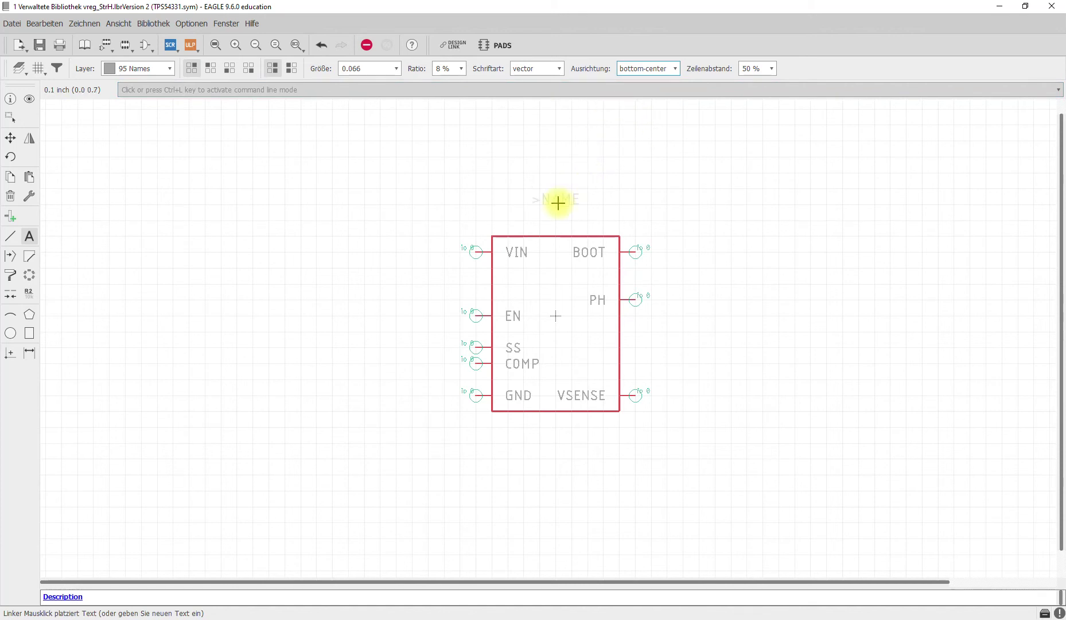
{"action": "scroll", "coordinate": [555, 204], "scroll_direction": "up", "scroll_amount": 3}
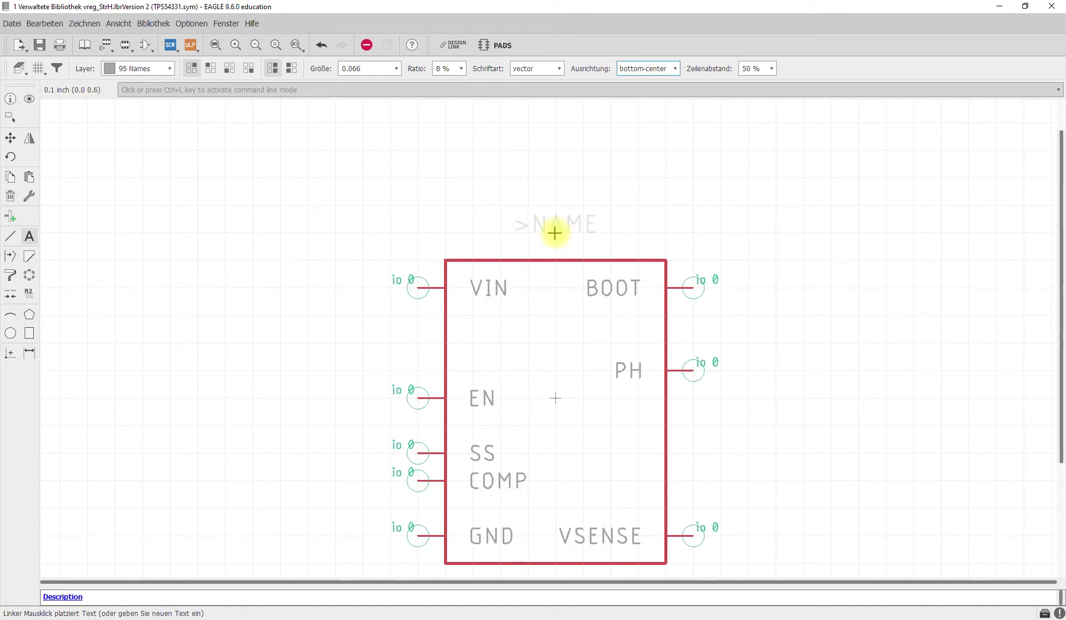
{"action": "key", "text": "alt"}
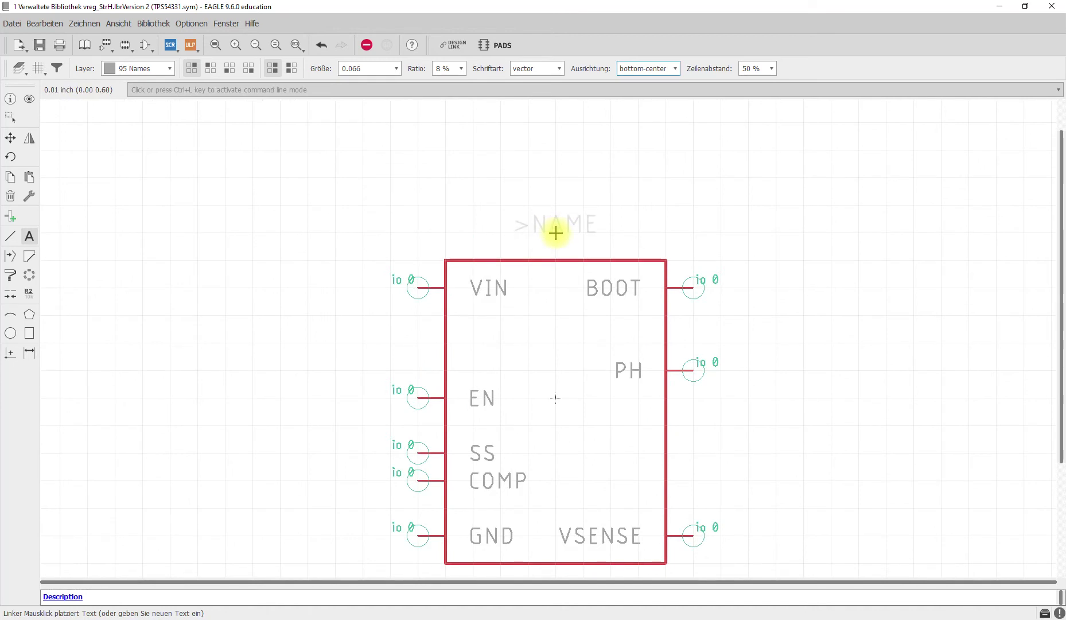
{"action": "left_click", "coordinate": [555, 232], "text": "alt"}
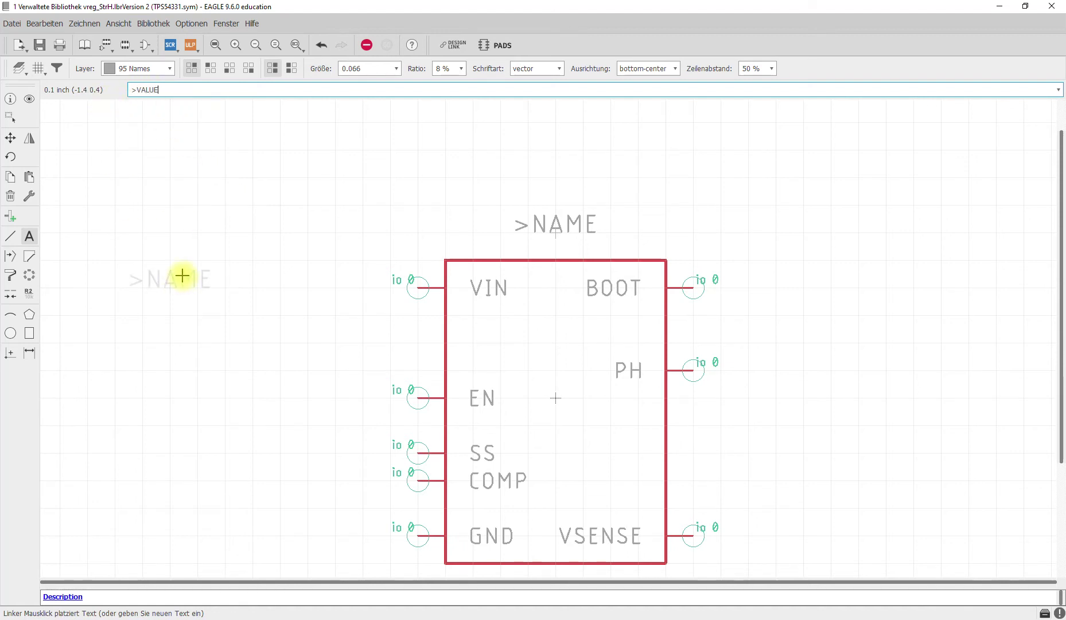
Add a >VALUE placeholder on layer 96 Values at size 0.05, centred between the >NAME text and the outline's upper edge.
{"action": "key", "text": "Return"}
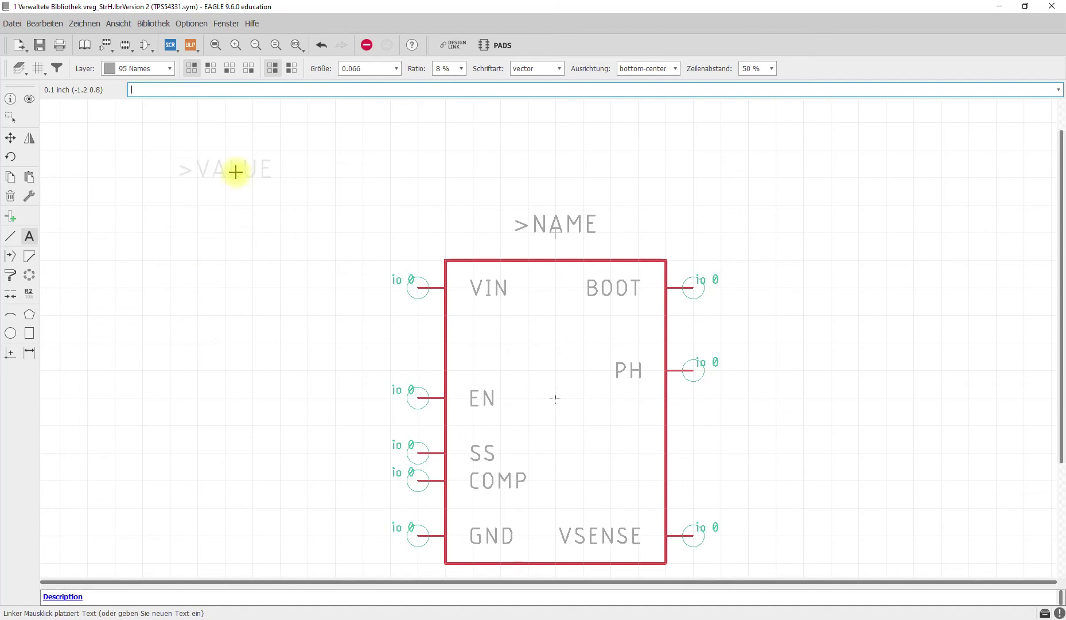
{"action": "left_click", "coordinate": [169, 68]}
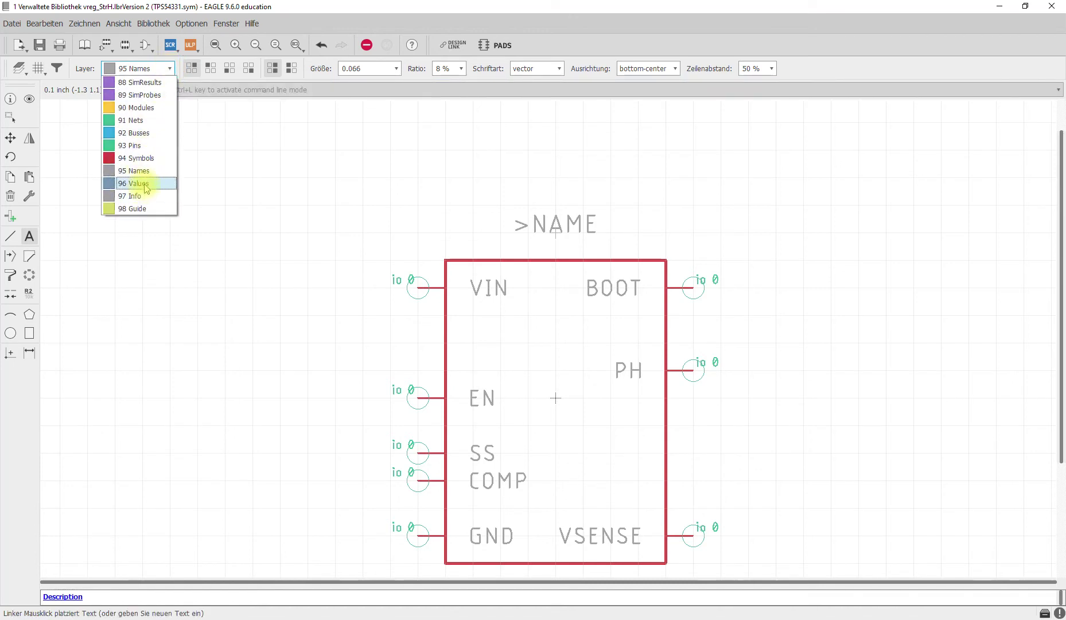
{"action": "left_click", "coordinate": [145, 185]}
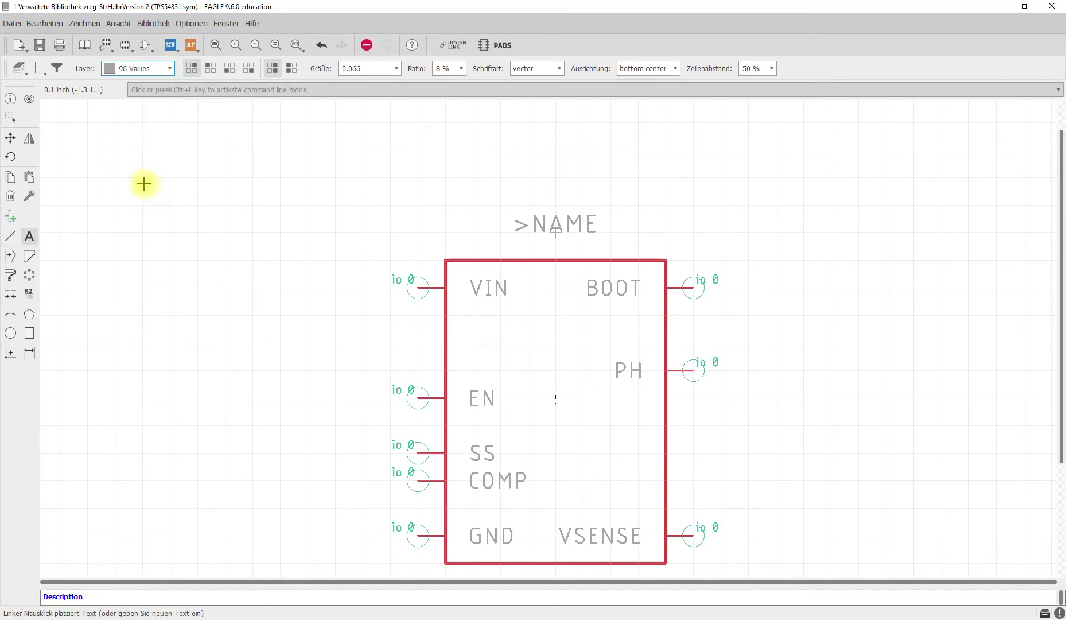
{"action": "left_click", "coordinate": [395, 68]}
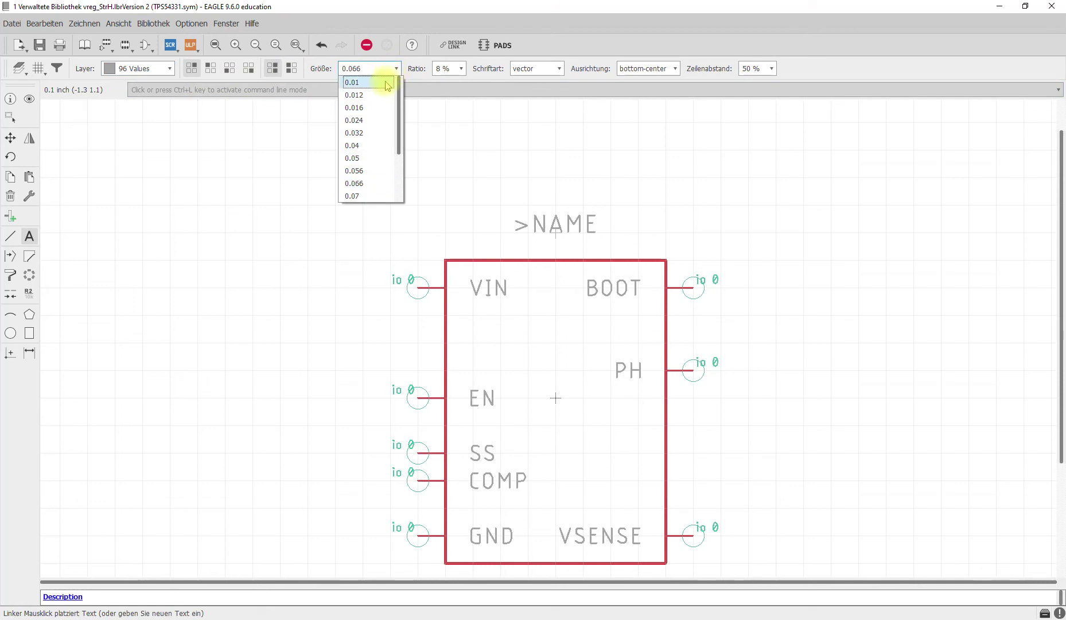
{"action": "left_click", "coordinate": [377, 159]}
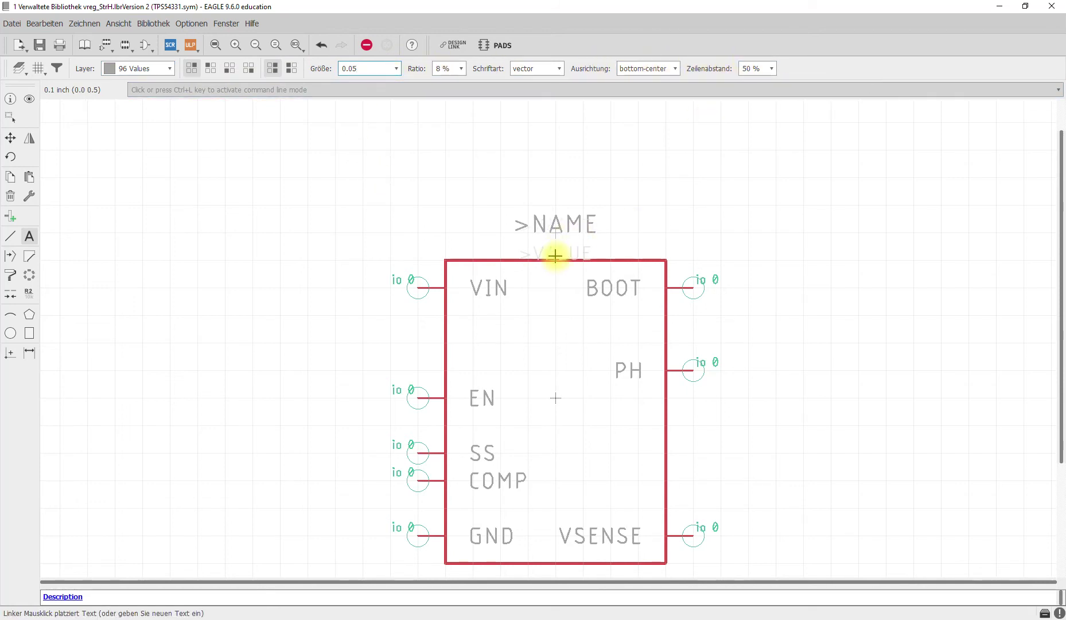
{"action": "key", "text": "alt"}
{"action": "left_click", "coordinate": [555, 251]}
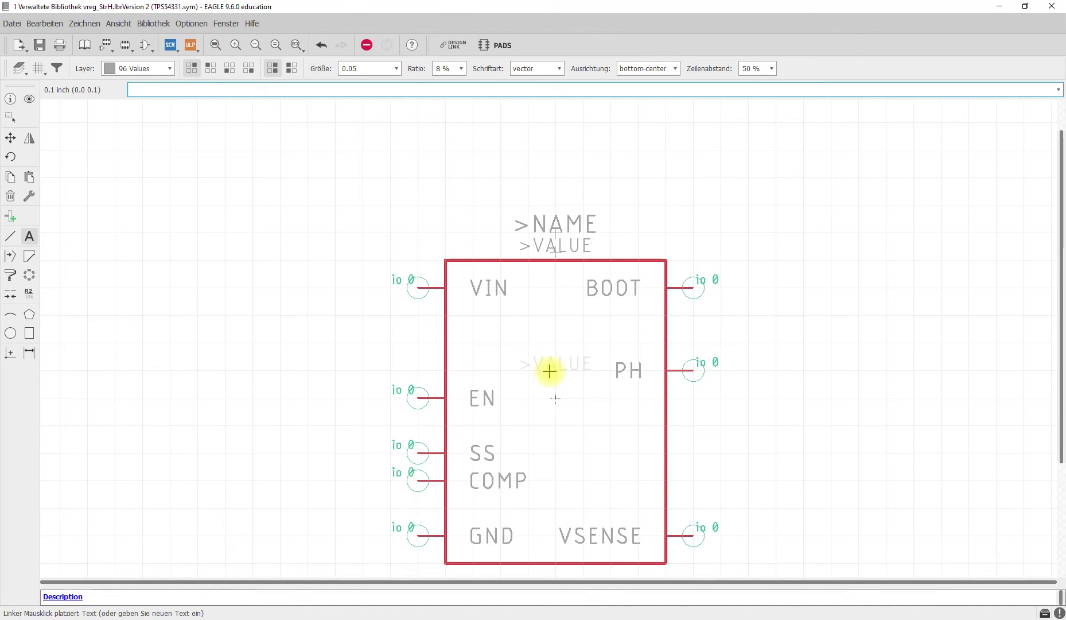
{"action": "key", "text": "Escape"}
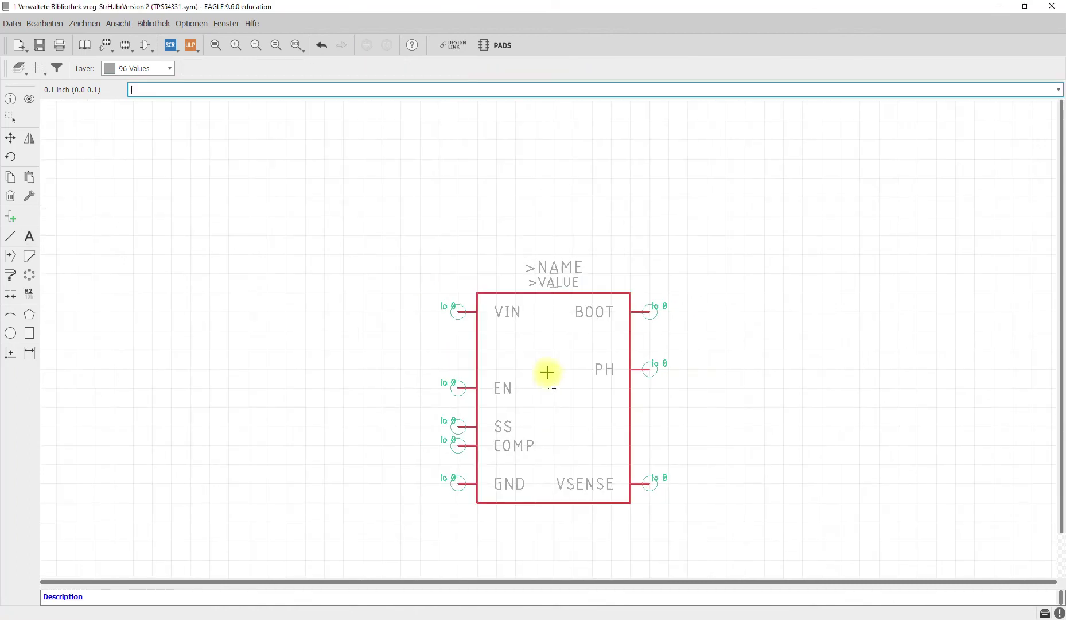
{"action": "scroll", "coordinate": [562, 385], "scroll_direction": "down", "scroll_amount": 2}
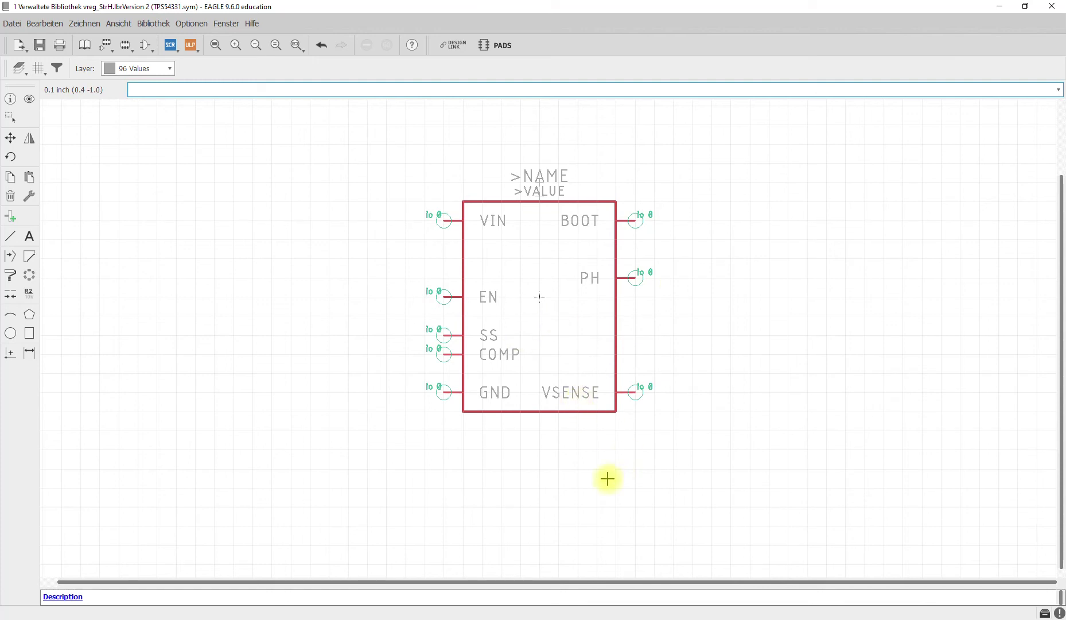
Save the library and preview the TPS54331 symbol in the library's table of contents.
{"action": "left_click", "coordinate": [39, 47]}
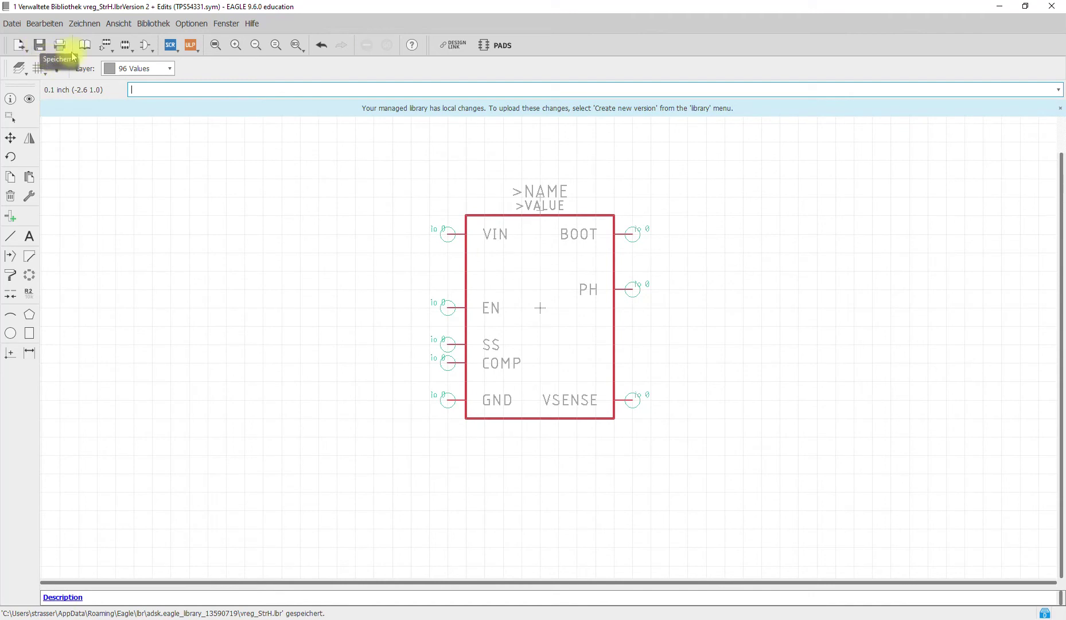
{"action": "left_click", "coordinate": [84, 46]}
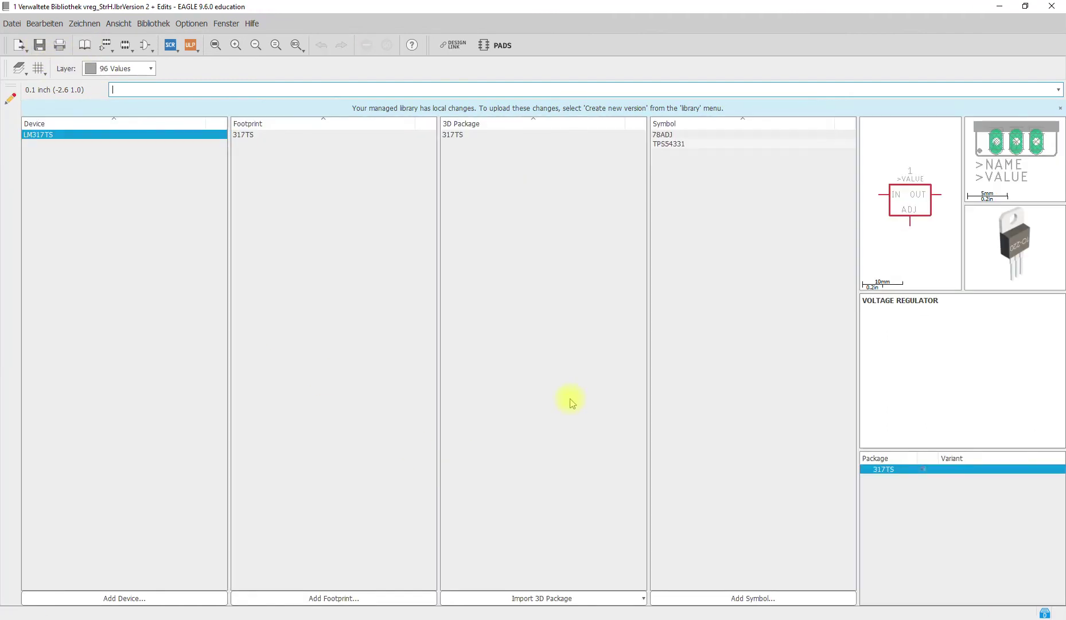
{"action": "left_click", "coordinate": [680, 145]}
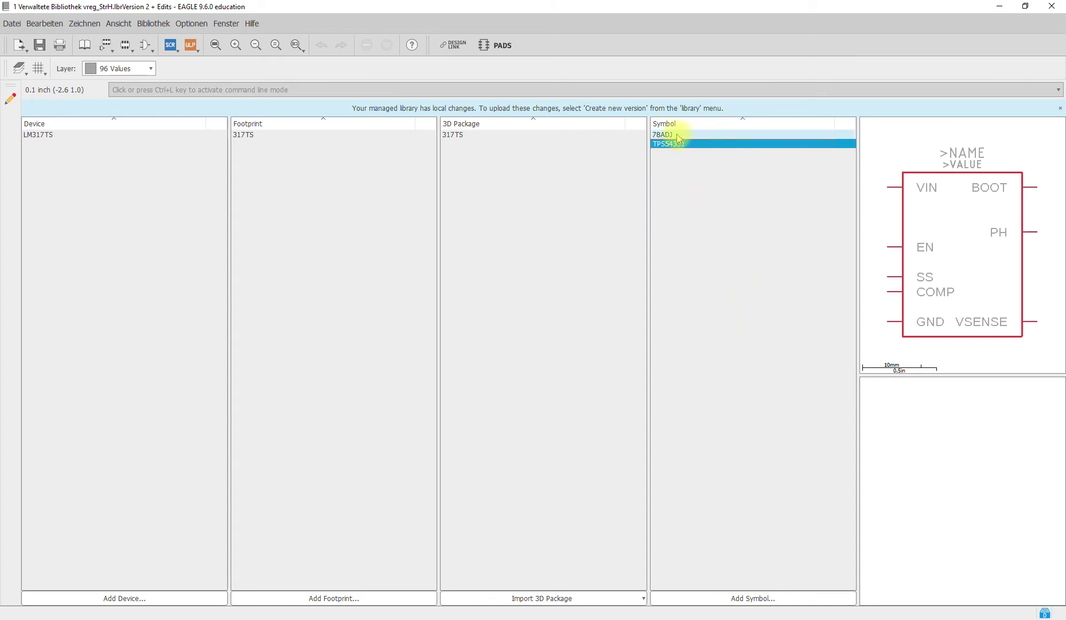
Switch to the TPS54331 datasheet in the browser, find the SOIC package outline drawing and mark its metric pin-pitch dimension.
{"action": "key", "text": "alt+Tab"}
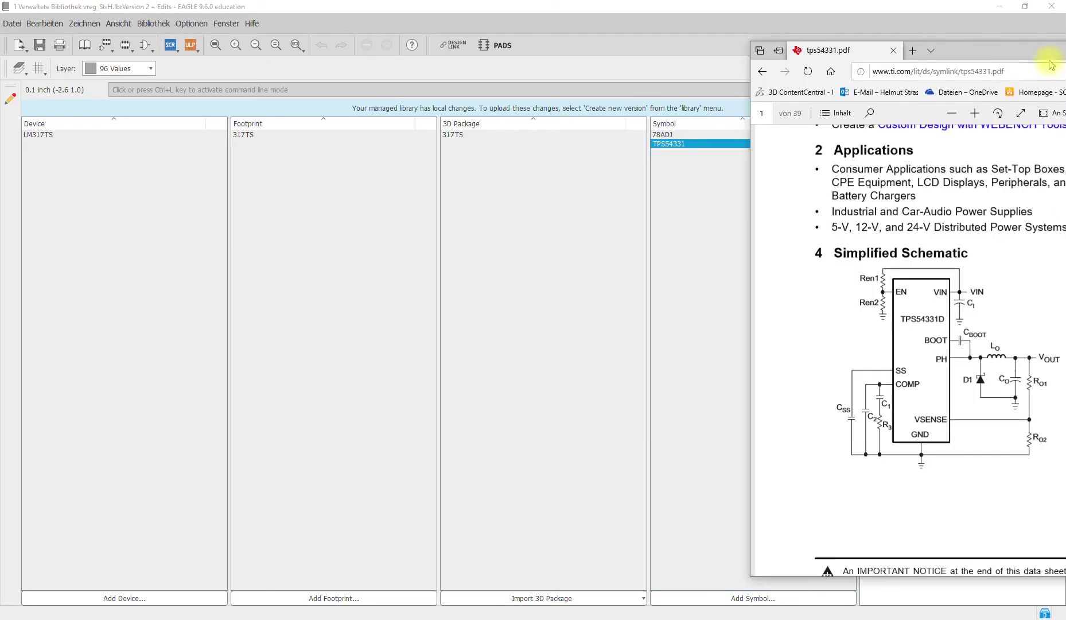
{"action": "left_click_drag", "start_coordinate": [1039, 43], "coordinate": [536, 64]}
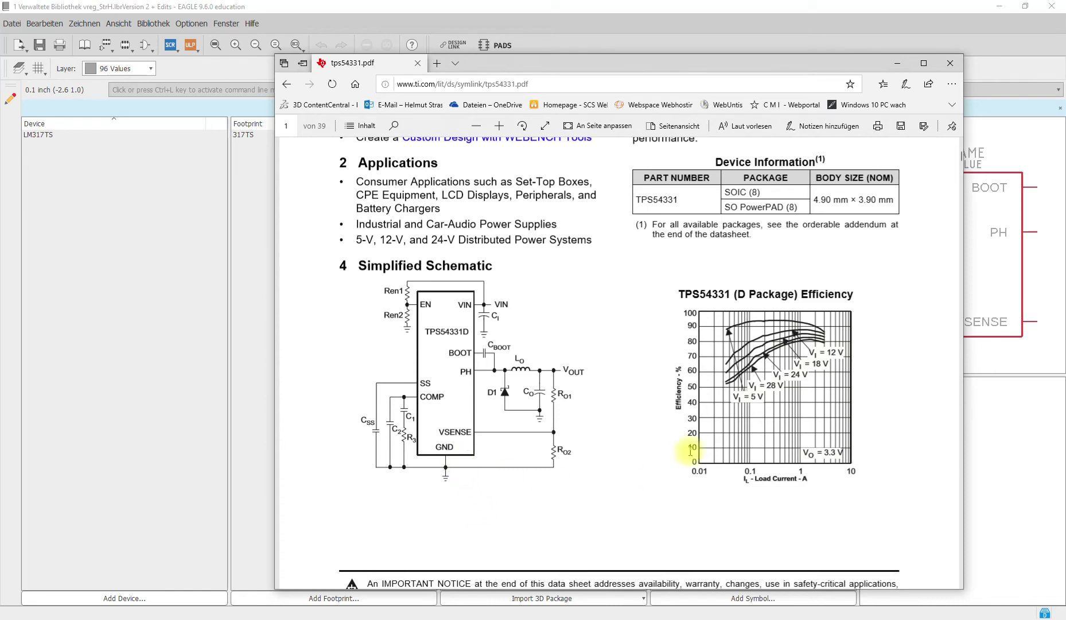
{"action": "mouse_move", "coordinate": [959, 156]}
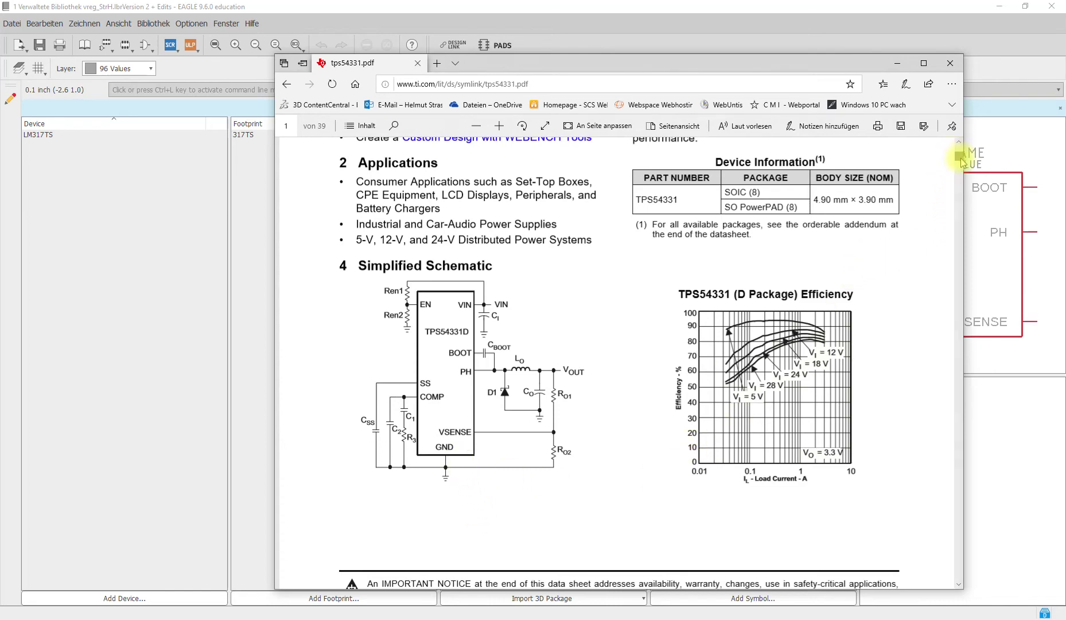
{"action": "left_click_drag", "start_coordinate": [959, 156], "coordinate": [963, 537]}
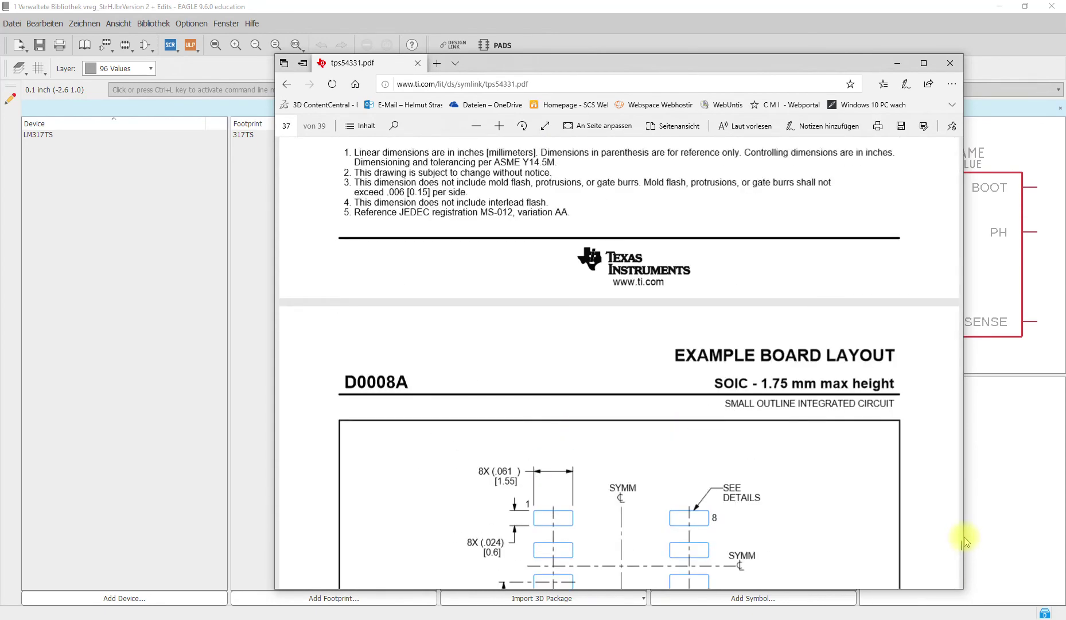
{"action": "scroll", "coordinate": [737, 488], "scroll_direction": "down", "scroll_amount": 5}
{"action": "scroll", "coordinate": [738, 489], "scroll_direction": "up", "scroll_amount": 10}
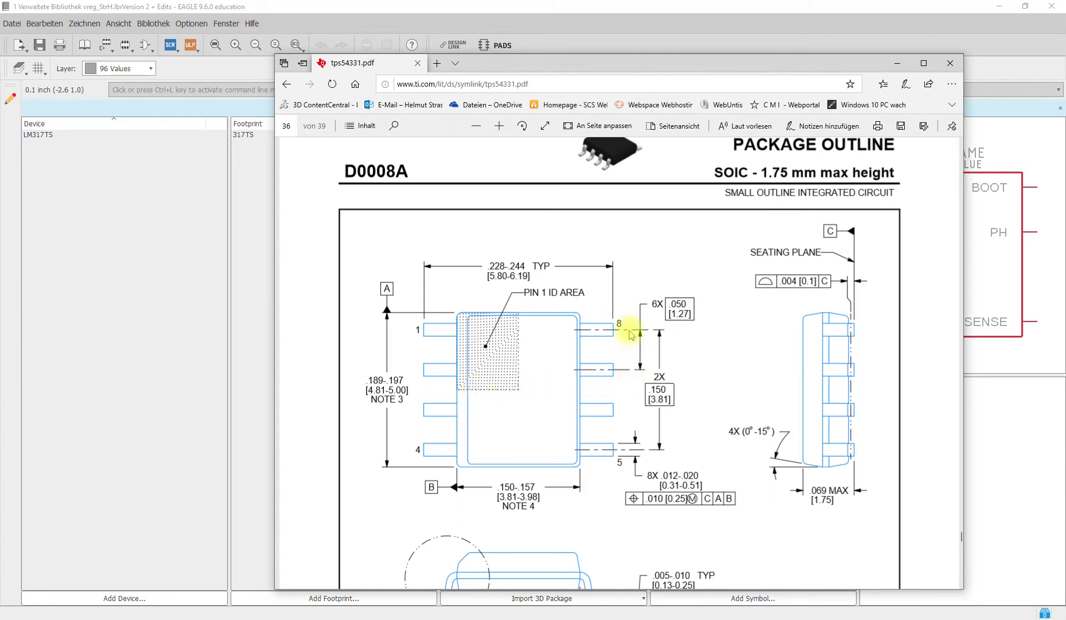
{"action": "left_click_drag", "start_coordinate": [667, 313], "coordinate": [692, 313]}
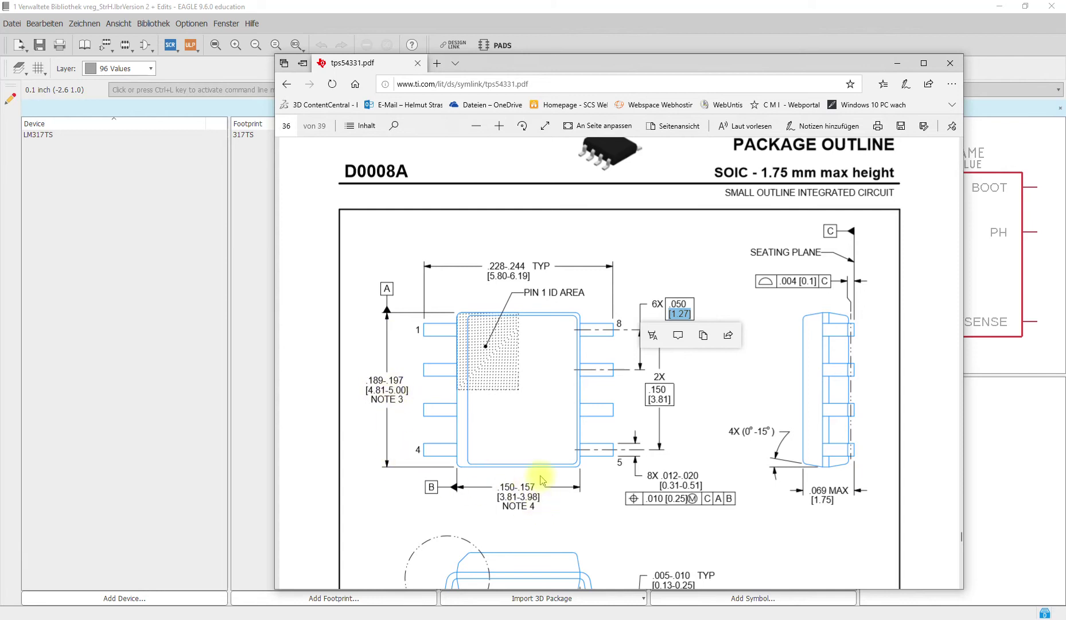
Switch to the EAGLE Control Panel, expand ref-packages-3d.lbr under the Eagle Pcb managed libraries and view its description.
{"action": "left_click", "coordinate": [189, 386]}
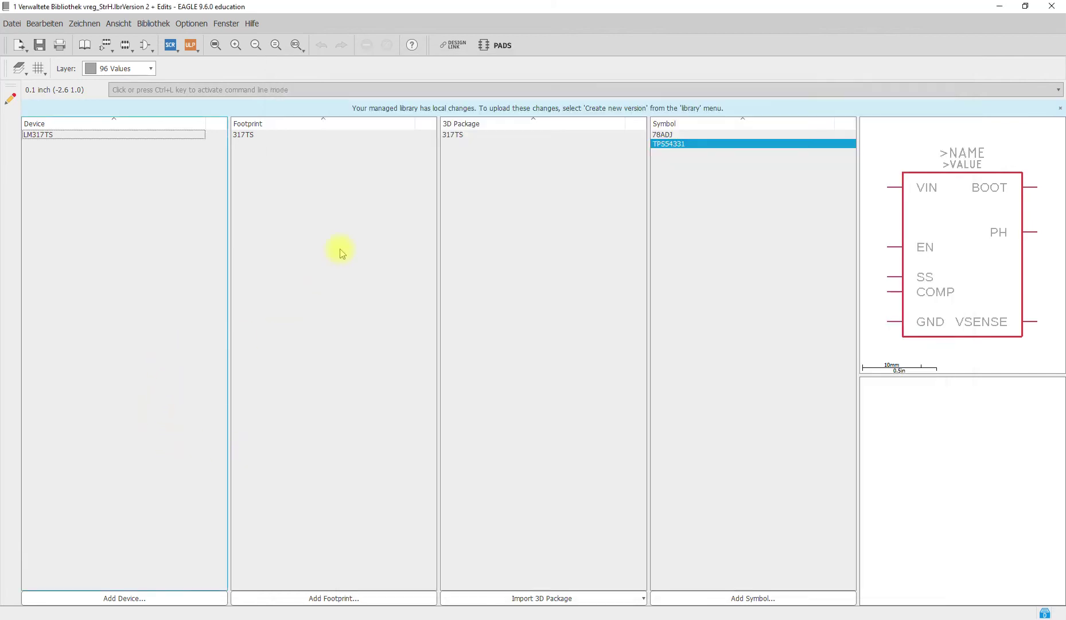
{"action": "left_click", "coordinate": [1001, 8]}
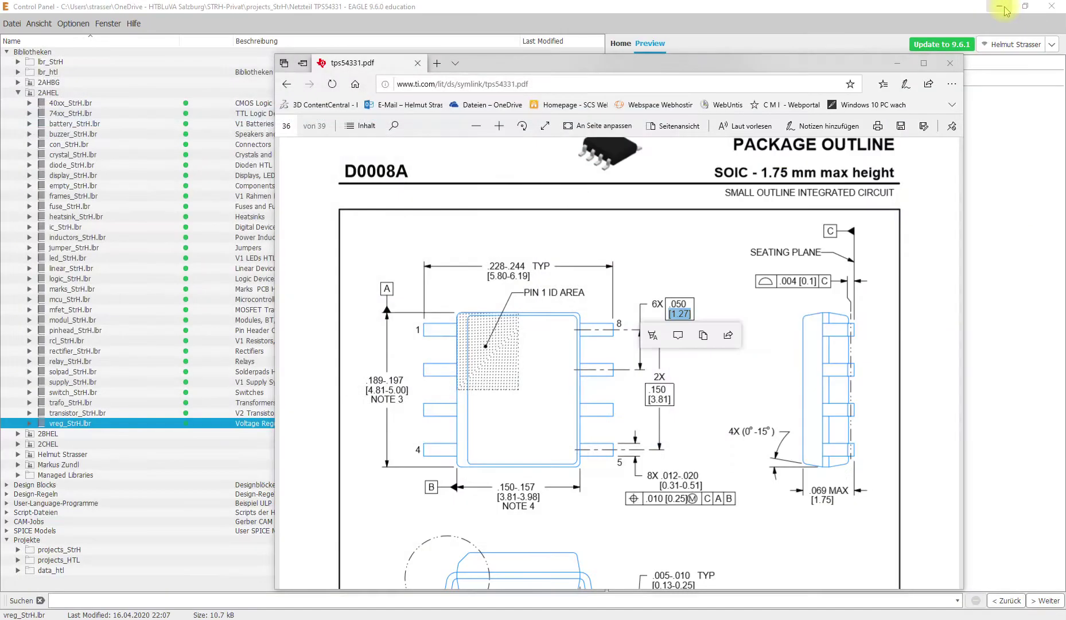
{"action": "left_click", "coordinate": [215, 295]}
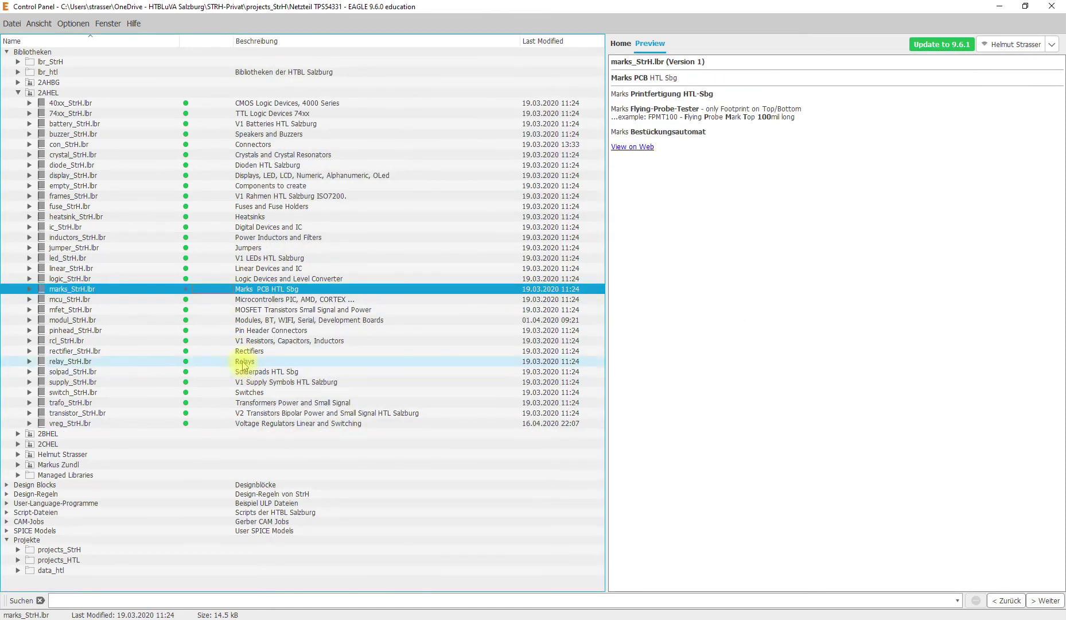
{"action": "left_click", "coordinate": [17, 474]}
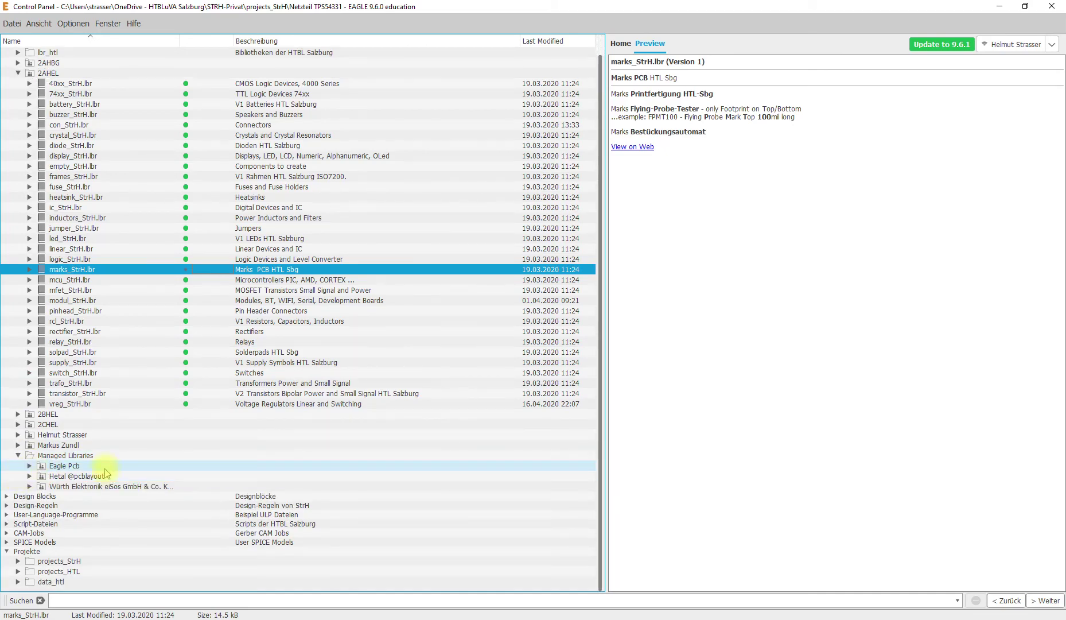
{"action": "left_click", "coordinate": [29, 466]}
{"action": "scroll", "coordinate": [75, 465], "scroll_direction": "down", "scroll_amount": 10}
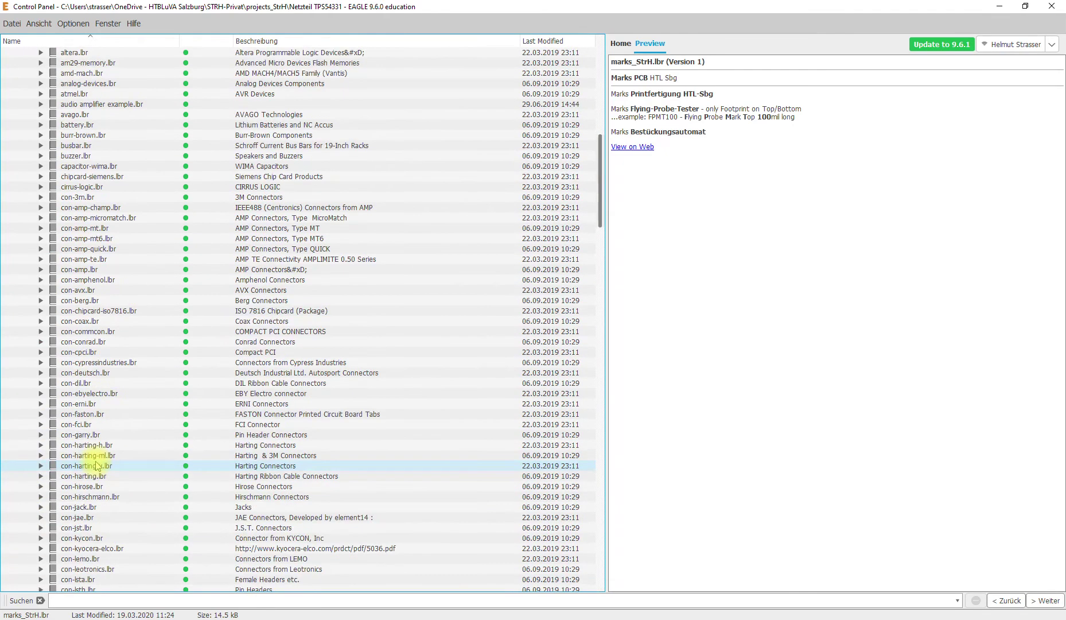
{"action": "scroll", "coordinate": [103, 469], "scroll_direction": "down", "scroll_amount": 20}
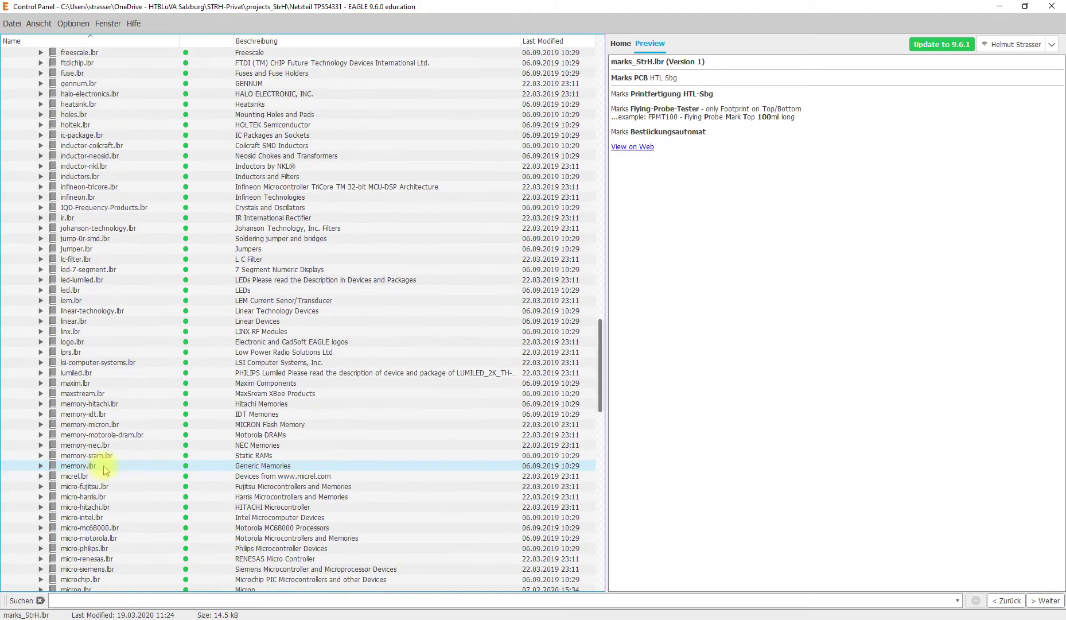
{"action": "scroll", "coordinate": [106, 475], "scroll_direction": "down", "scroll_amount": 6}
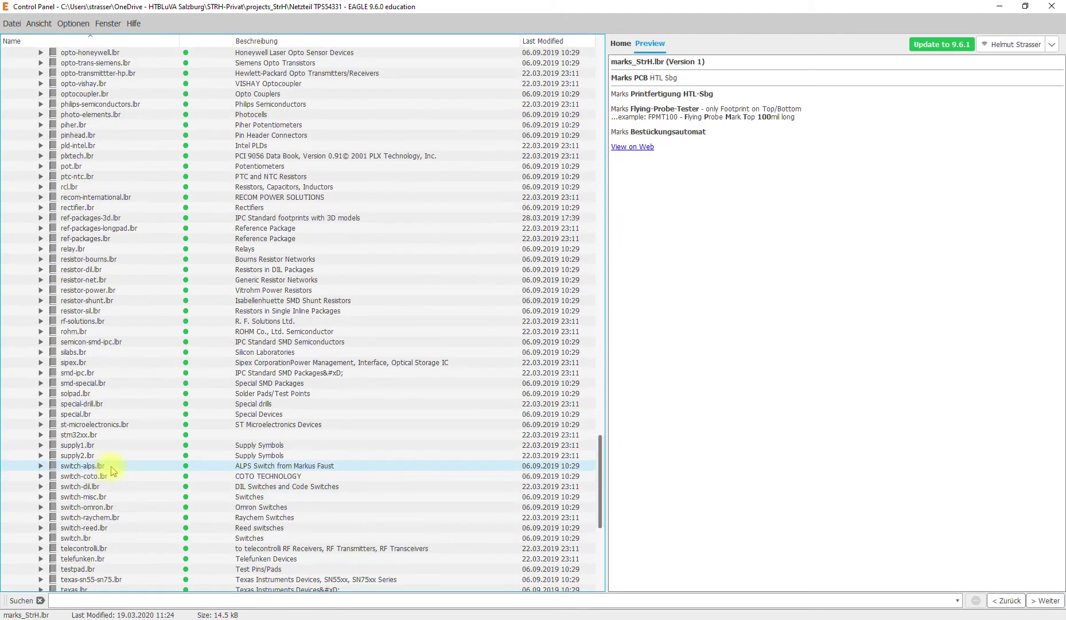
{"action": "left_click", "coordinate": [40, 218]}
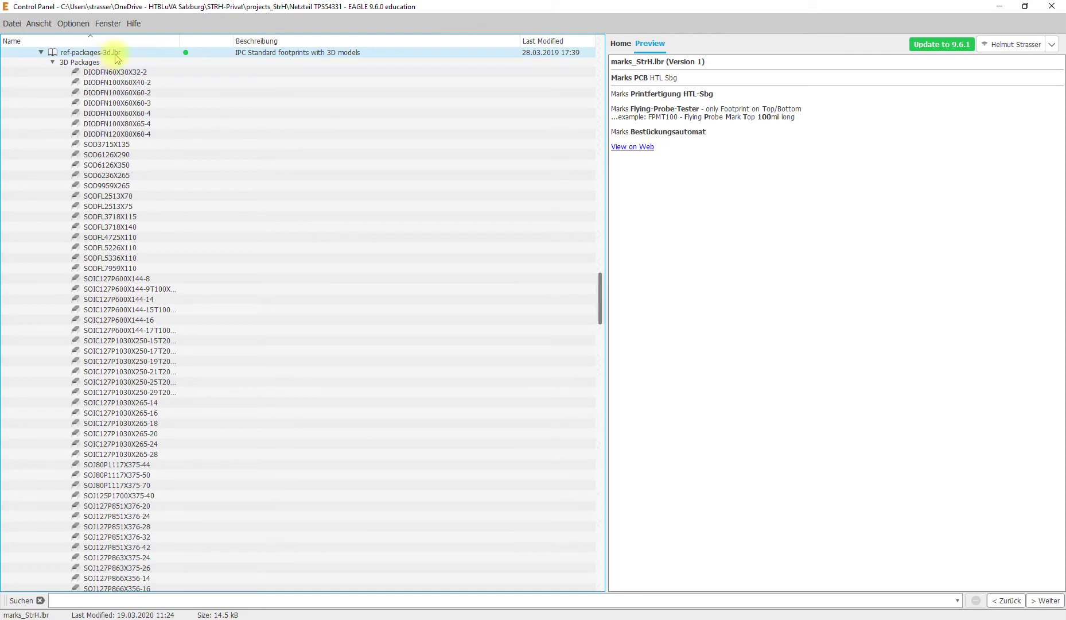
{"action": "left_click_drag", "start_coordinate": [236, 57], "coordinate": [260, 126]}
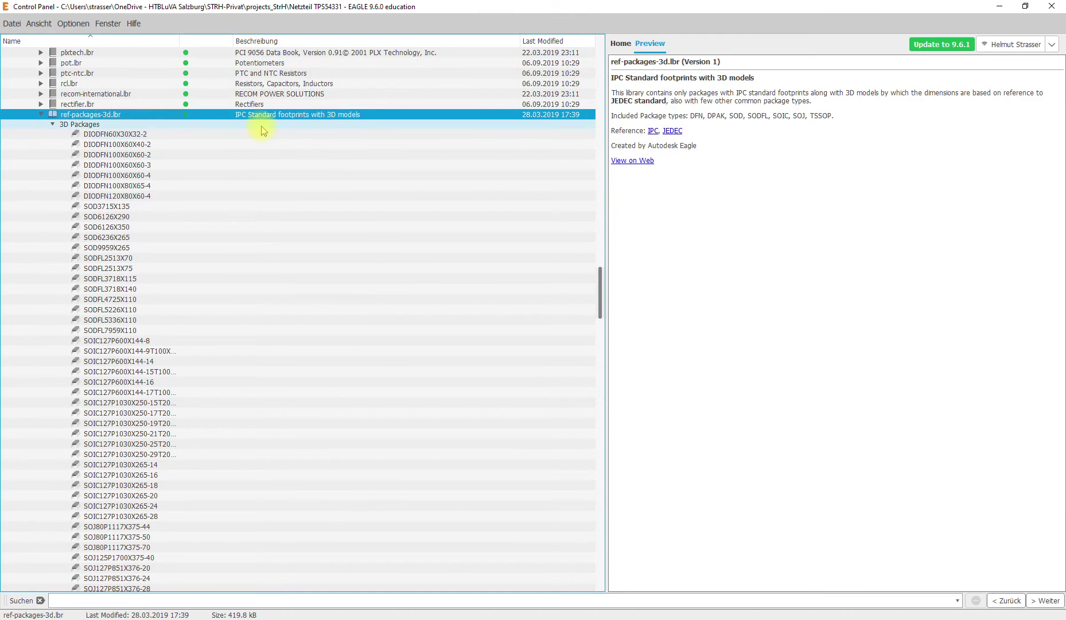
{"action": "scroll", "coordinate": [269, 112], "scroll_direction": "down", "scroll_amount": 1}
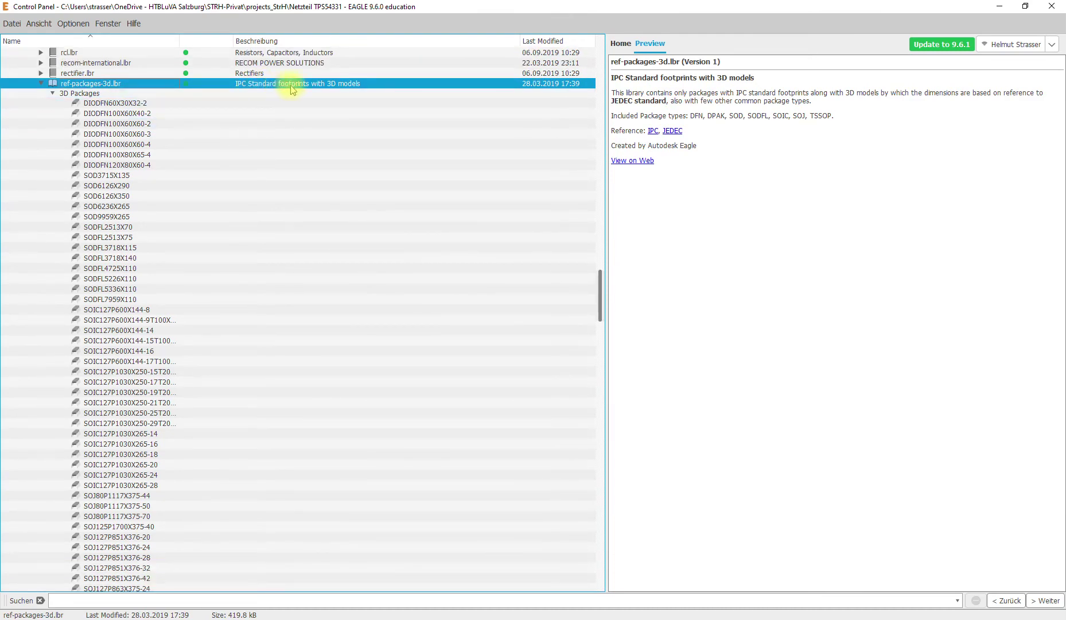
Collapse ref-packages-3d.lbr and look through the 3D packages in ref-packages.lbr.
{"action": "left_click", "coordinate": [40, 83]}
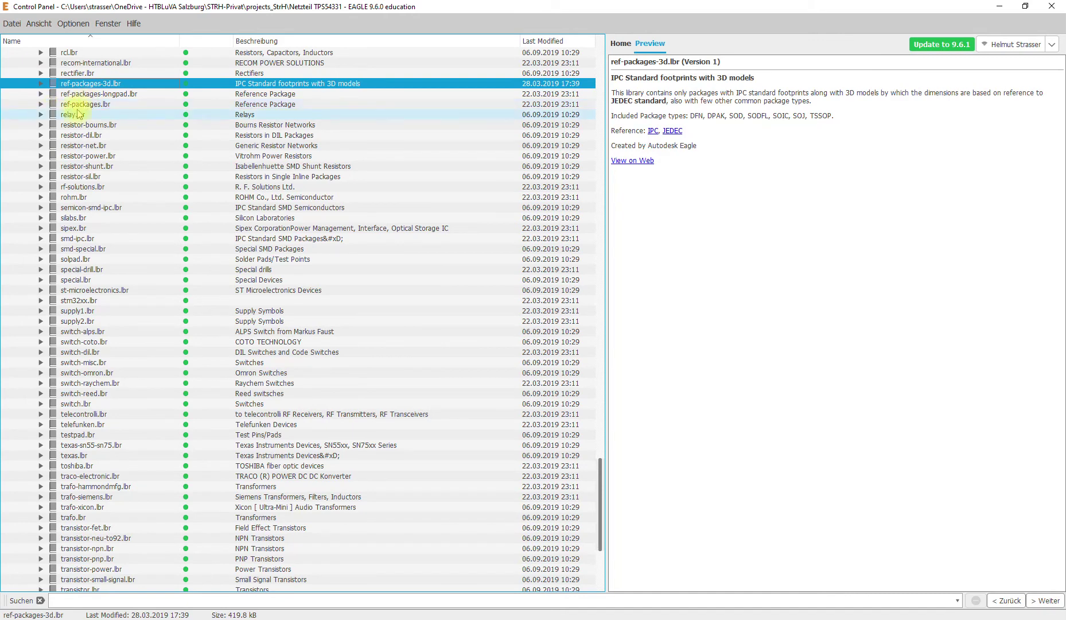
{"action": "left_click", "coordinate": [40, 104]}
{"action": "scroll", "coordinate": [148, 276], "scroll_direction": "down", "scroll_amount": 15}
{"action": "scroll", "coordinate": [165, 363], "scroll_direction": "down", "scroll_amount": 20}
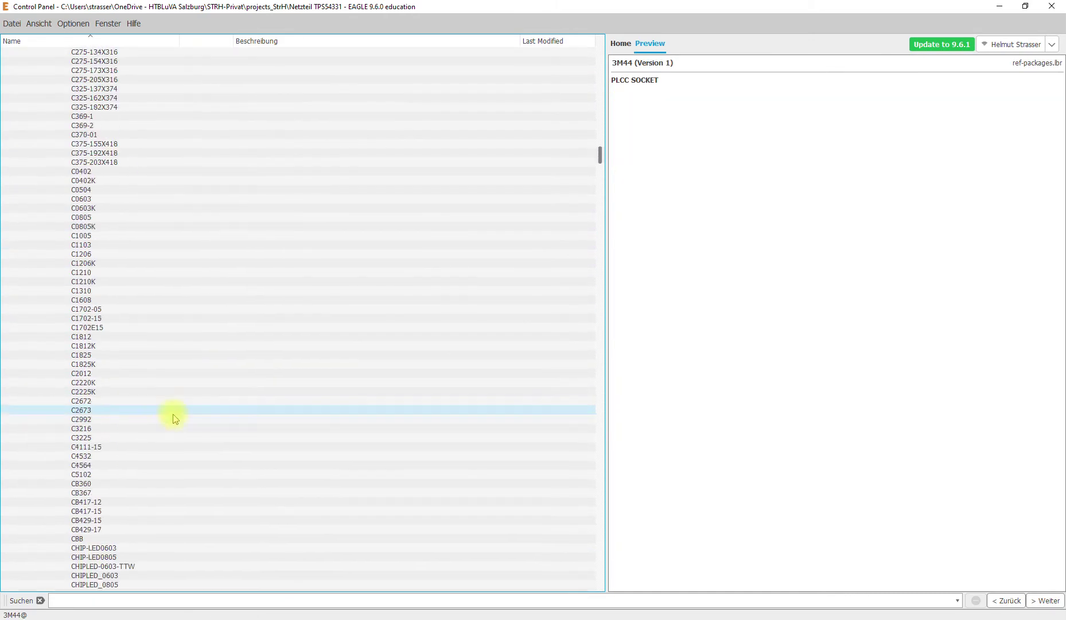
{"action": "scroll", "coordinate": [175, 445], "scroll_direction": "down", "scroll_amount": 20}
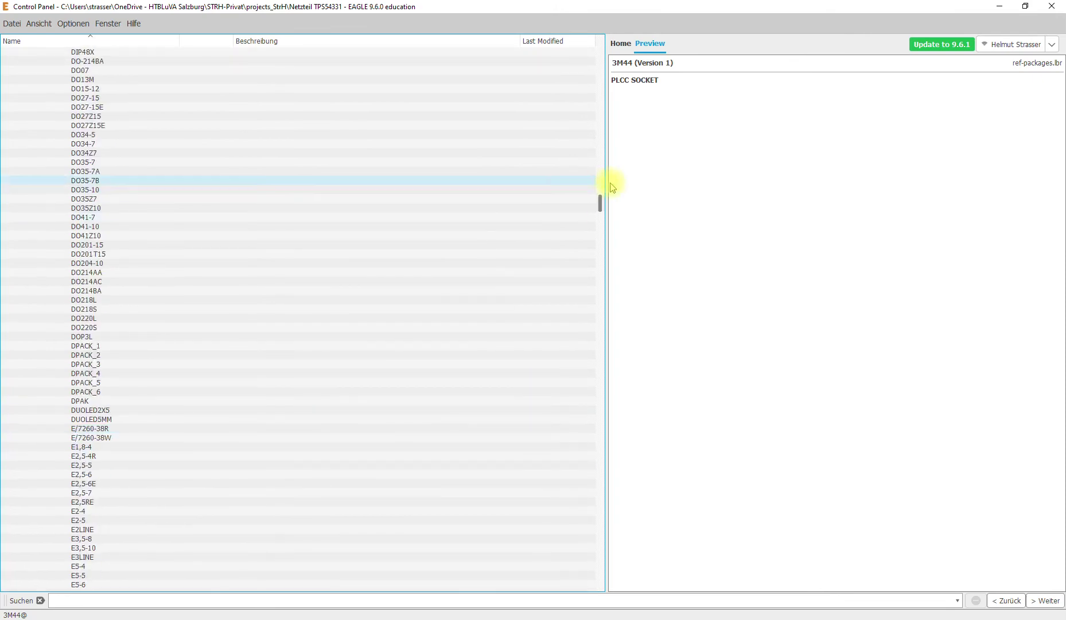
{"action": "left_click_drag", "start_coordinate": [599, 202], "coordinate": [626, 157]}
{"action": "scroll", "coordinate": [487, 321], "scroll_direction": "up", "scroll_amount": 20}
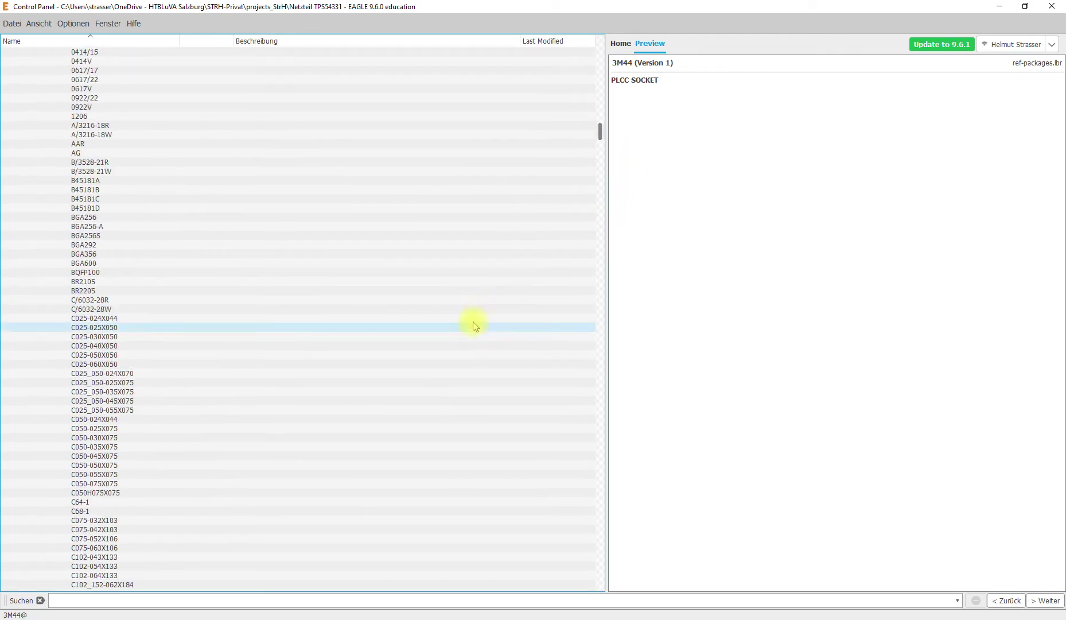
{"action": "scroll", "coordinate": [424, 374], "scroll_direction": "down", "scroll_amount": 1}
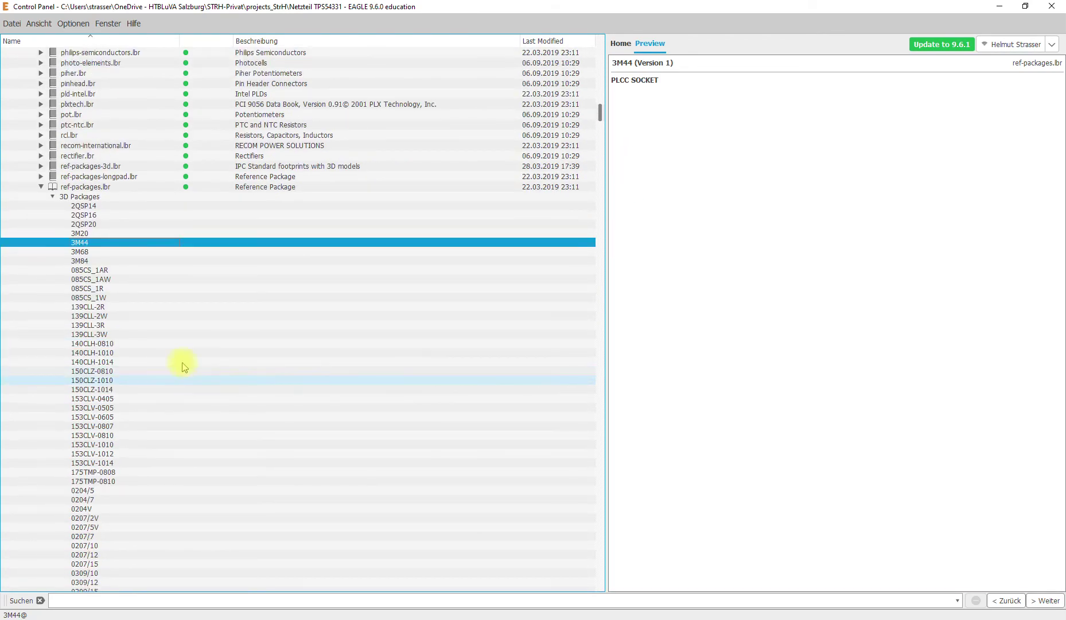
{"action": "left_click", "coordinate": [98, 187]}
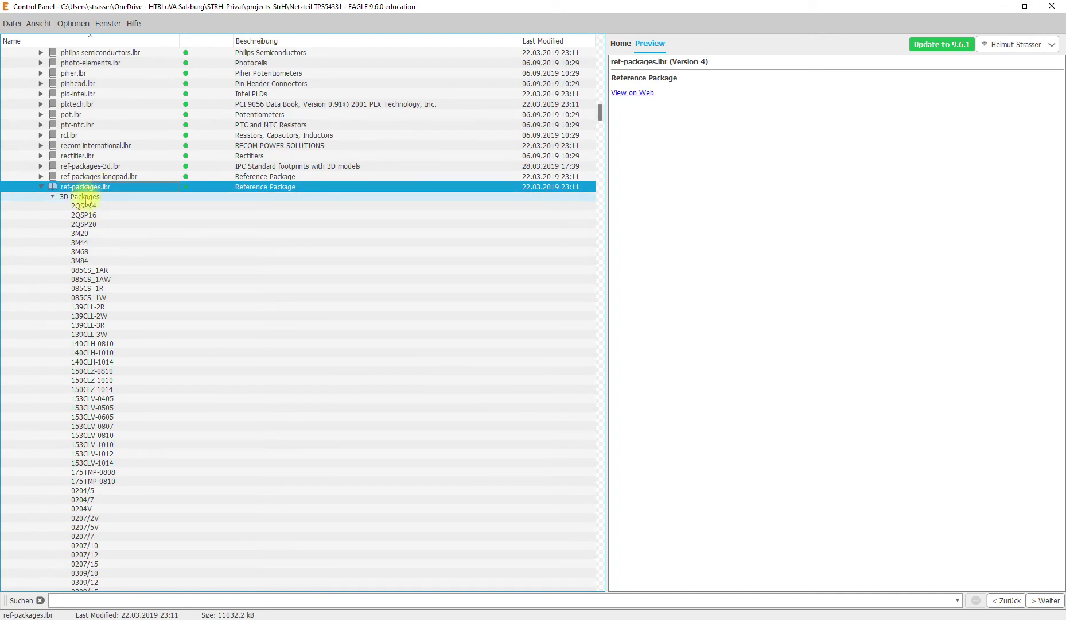
{"action": "left_click", "coordinate": [83, 196]}
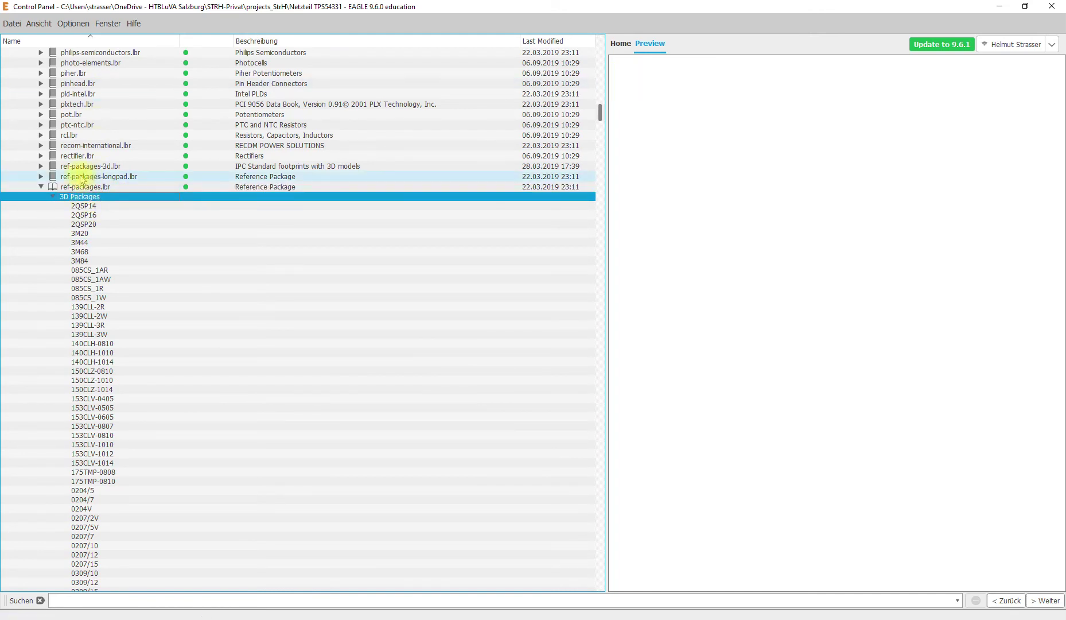
Expand the ref-packages-3d.lbr packages and review the D0008A package outline in the browser datasheet.
{"action": "left_click", "coordinate": [40, 167]}
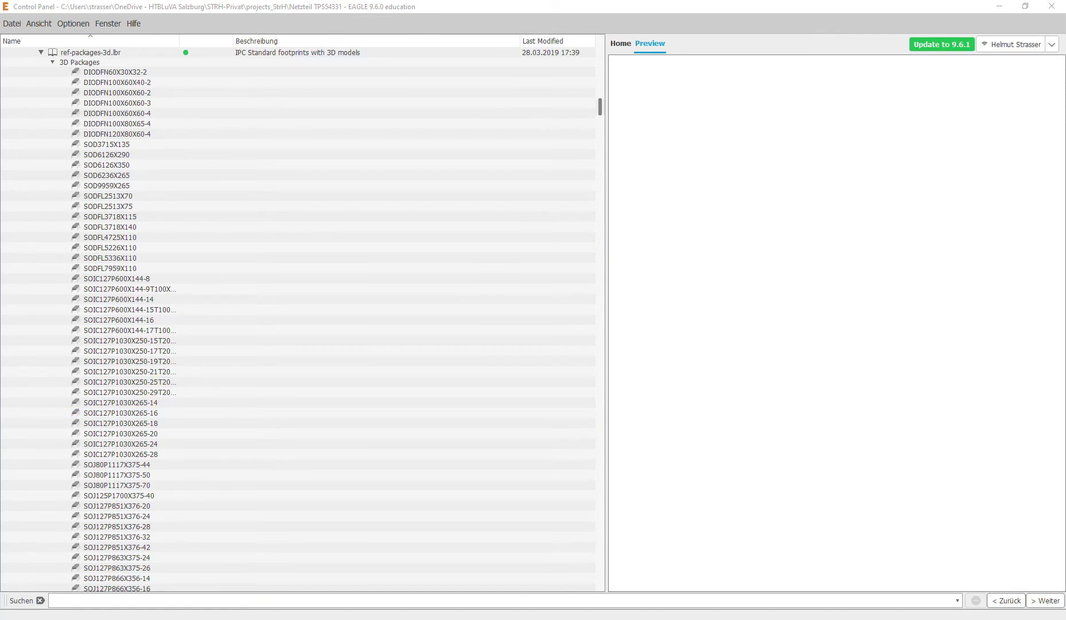
{"action": "key", "text": "alt+Tab"}
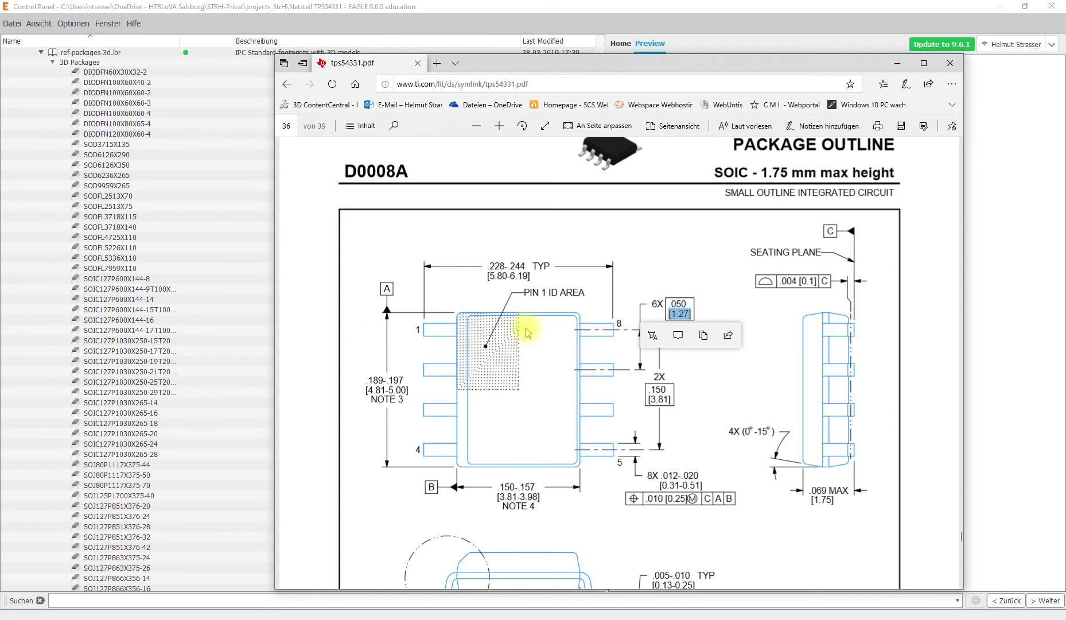
{"action": "scroll", "coordinate": [526, 332], "scroll_direction": "down", "scroll_amount": 3}
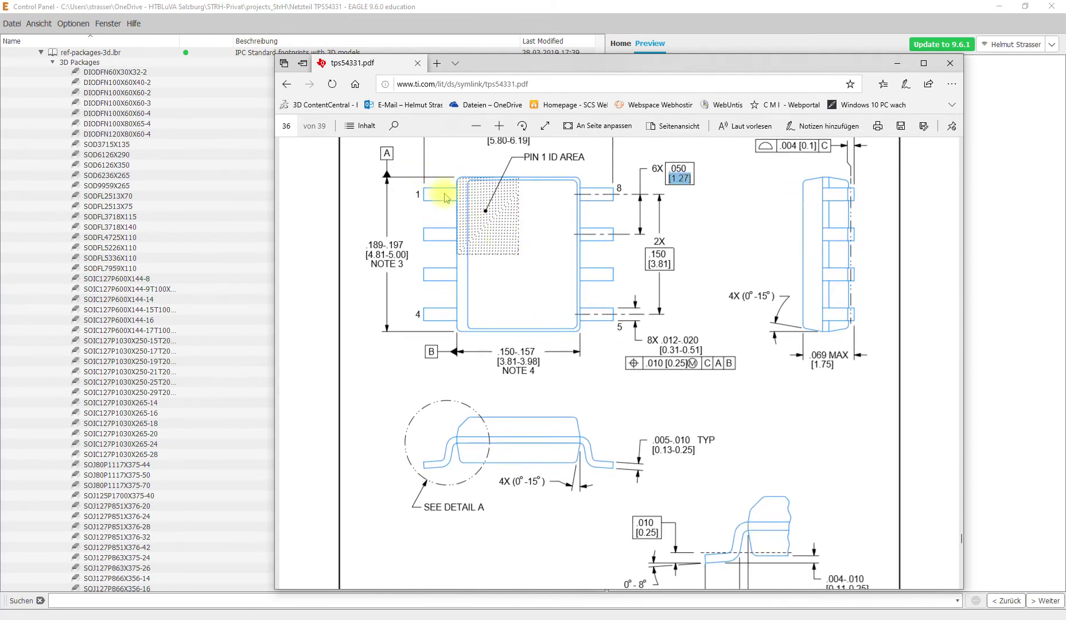
{"action": "scroll", "coordinate": [436, 299], "scroll_direction": "up", "scroll_amount": 3}
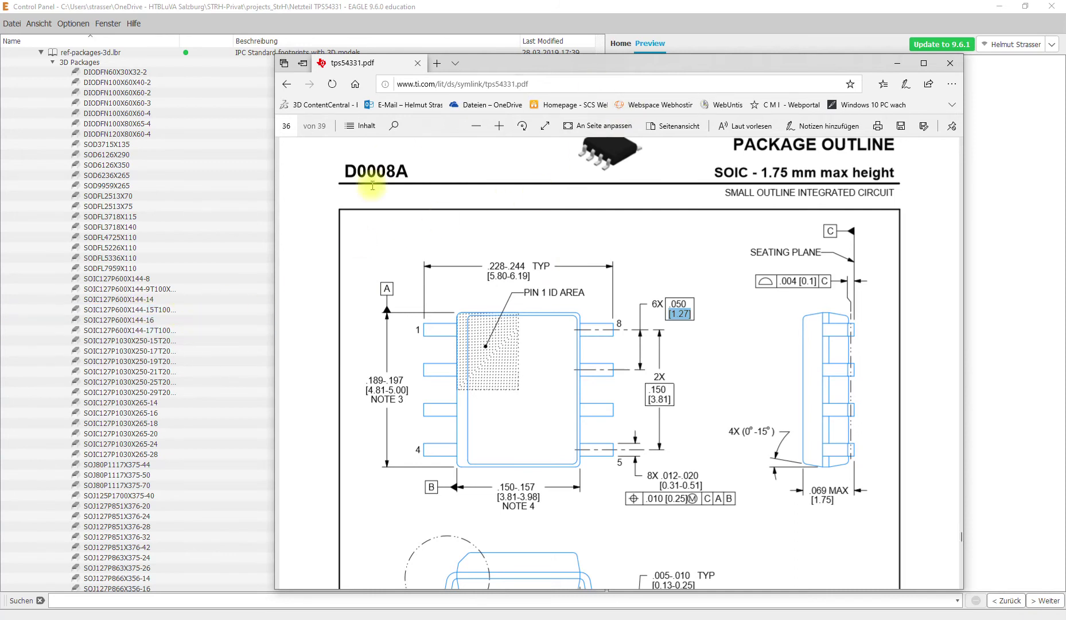
Preview SOIC127P600X144-8 in the EAGLE Control Panel and place the datasheet window below its description to compare the dimensions.
{"action": "left_click", "coordinate": [261, 217]}
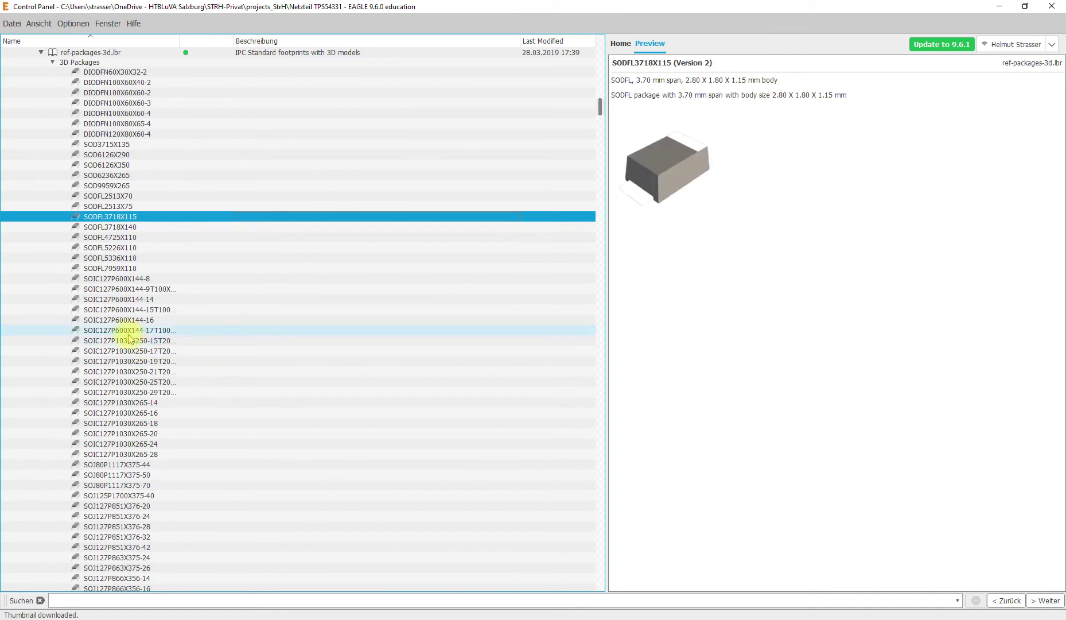
{"action": "left_click", "coordinate": [123, 279]}
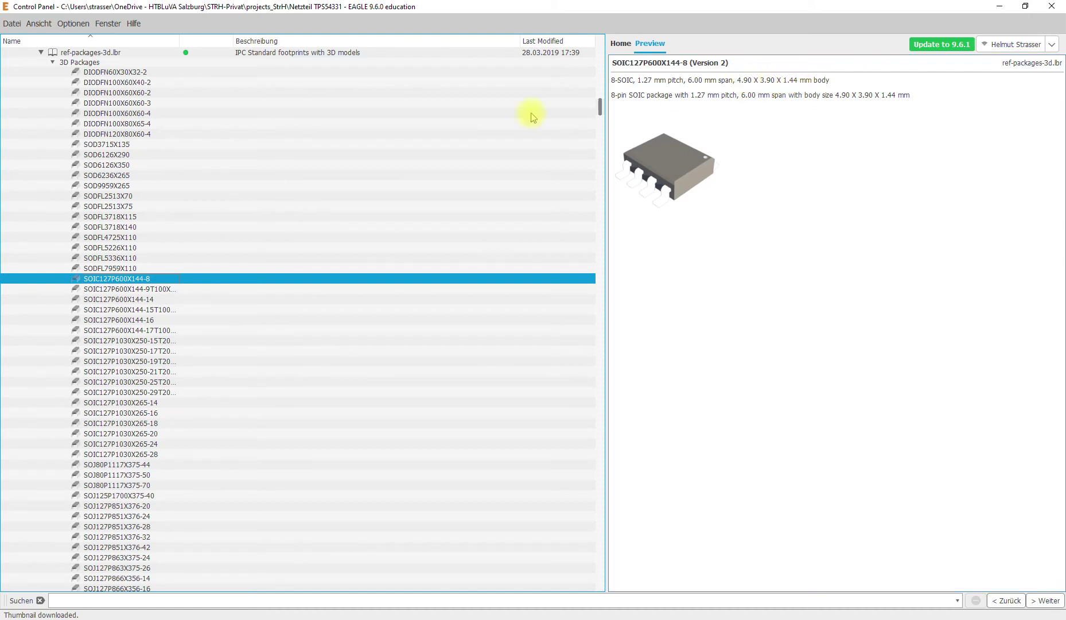
{"action": "key", "text": "alt+Tab"}
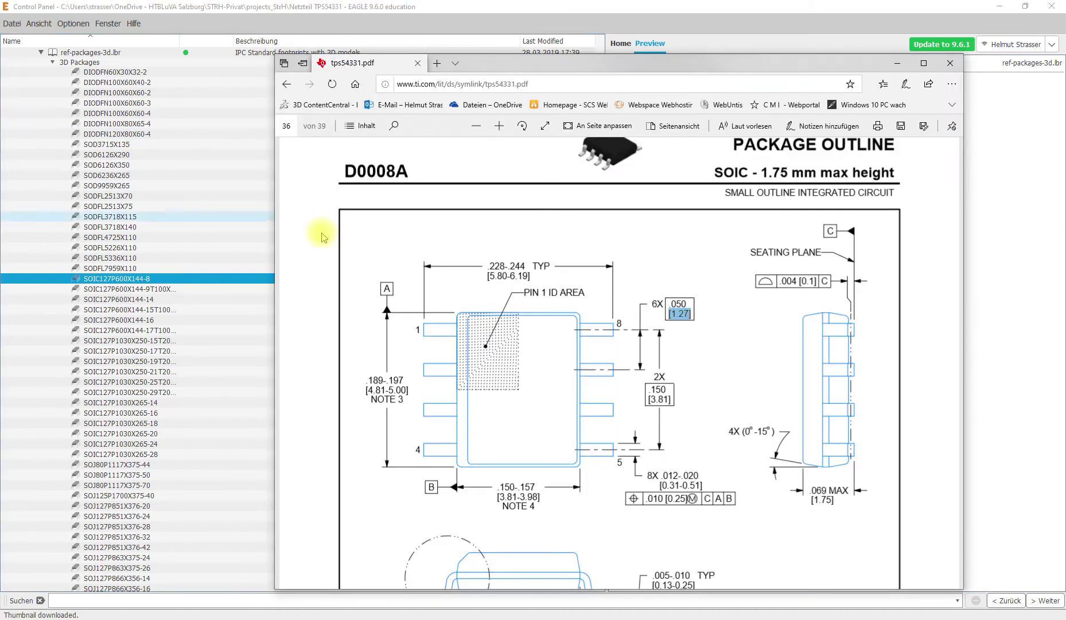
{"action": "mouse_move", "coordinate": [576, 65]}
{"action": "left_mouse_down"}
{"action": "mouse_move", "coordinate": [643, 181]}
{"action": "mouse_move", "coordinate": [685, 130]}
{"action": "left_mouse_up"}
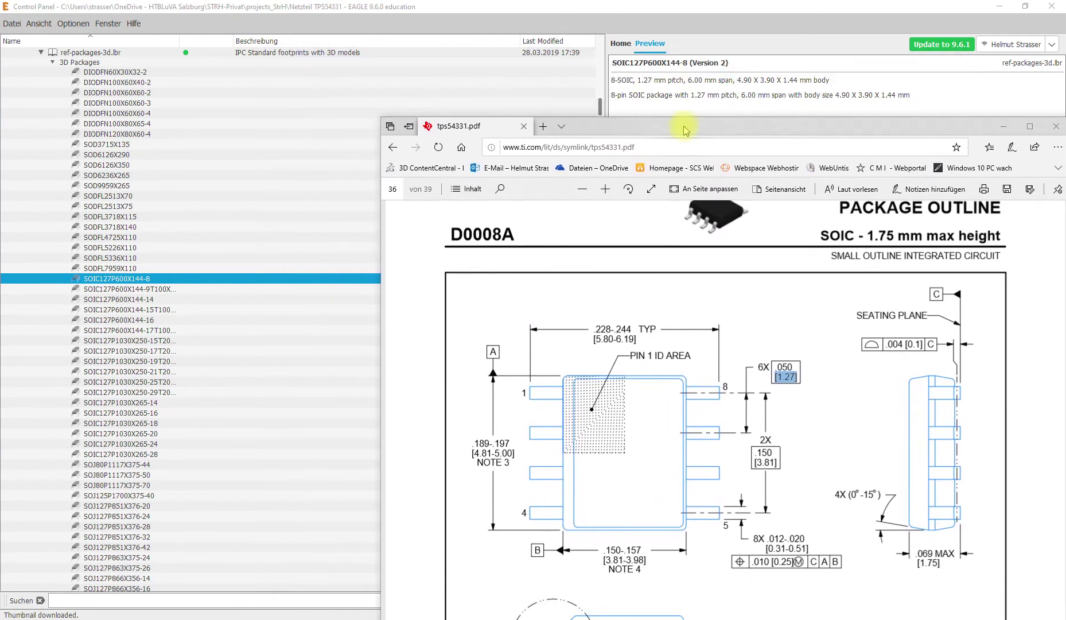